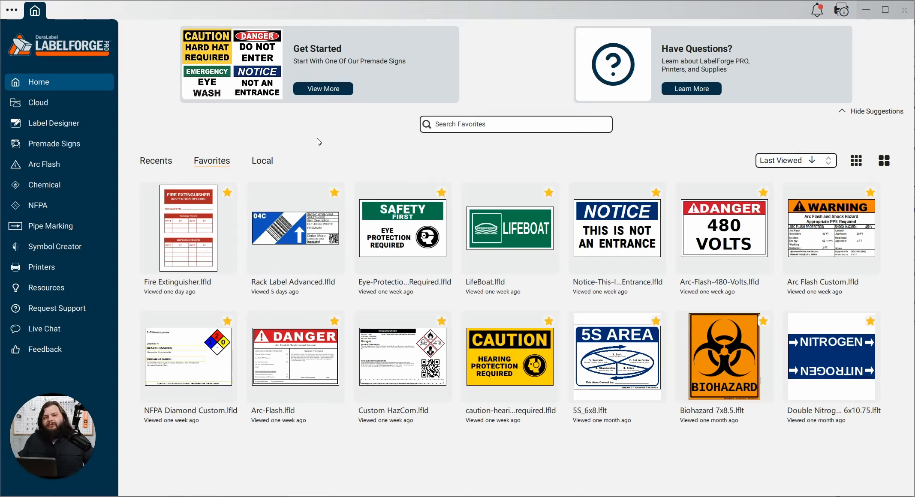
Step: Create a blank label 4.5 in long and 3 in wide, and switch its size adjusting to the vertical direction
left_click(89, 128)
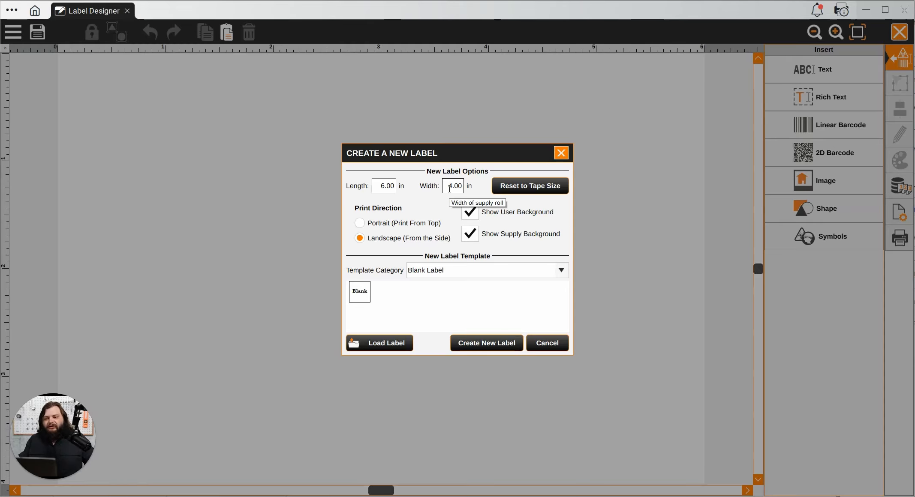
left_click_drag(449, 192, 469, 187)
type("3")
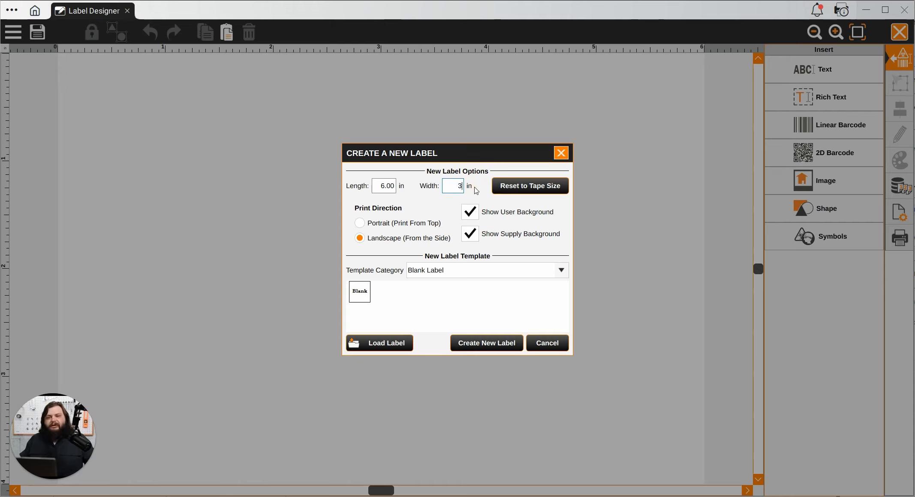
left_click_drag(387, 187, 411, 187)
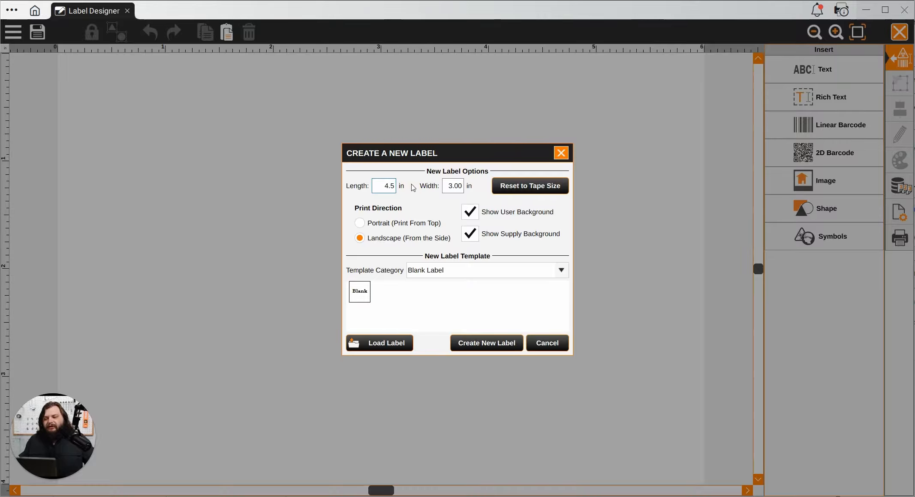
left_click(499, 346)
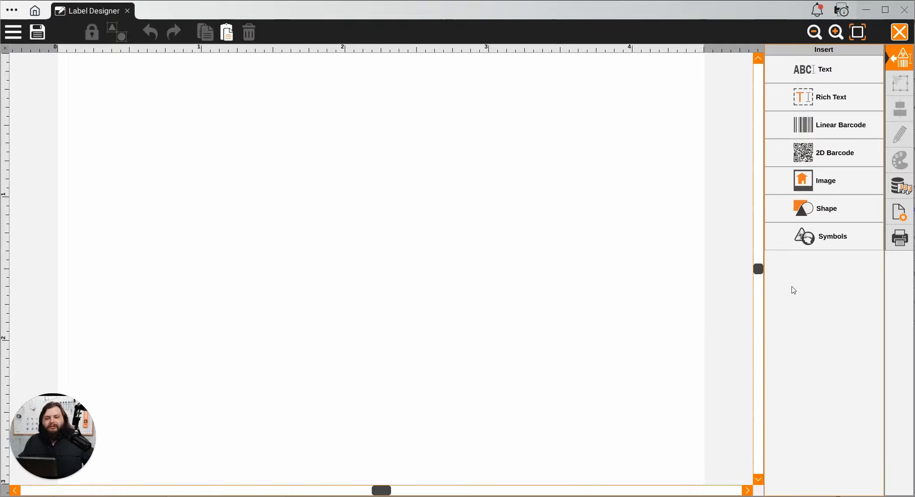
left_click(894, 212)
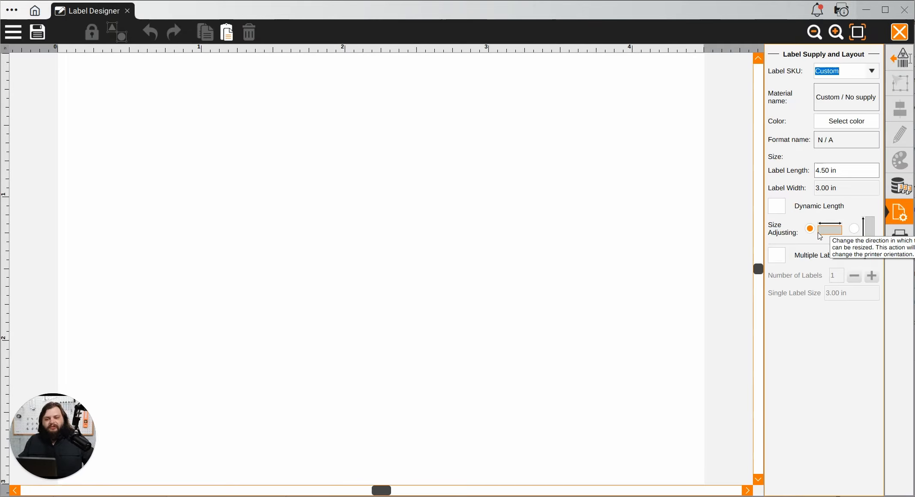
left_click(854, 231)
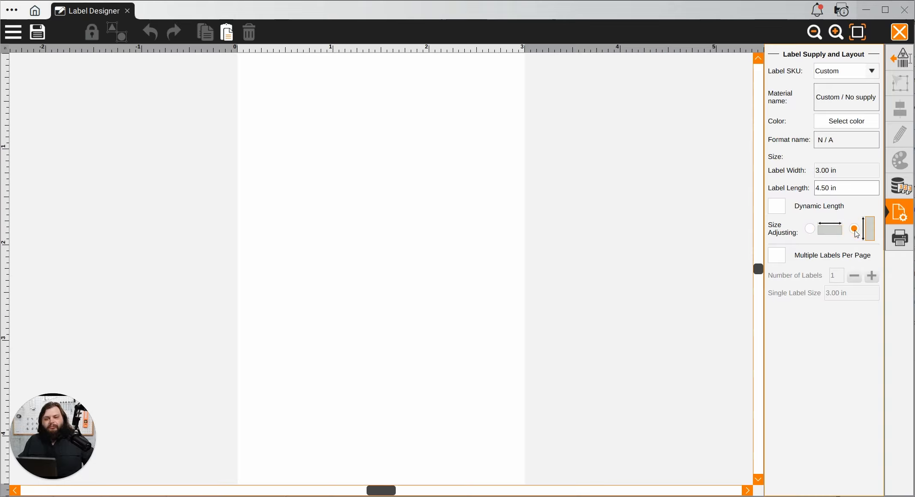
Step: Insert a rich text box on the label and set its font size to 20 pt
left_click(901, 60)
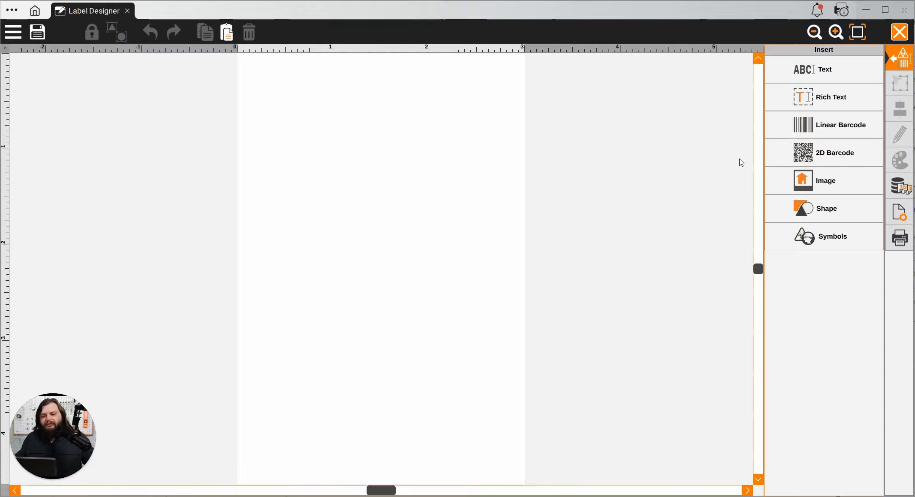
left_click(821, 102)
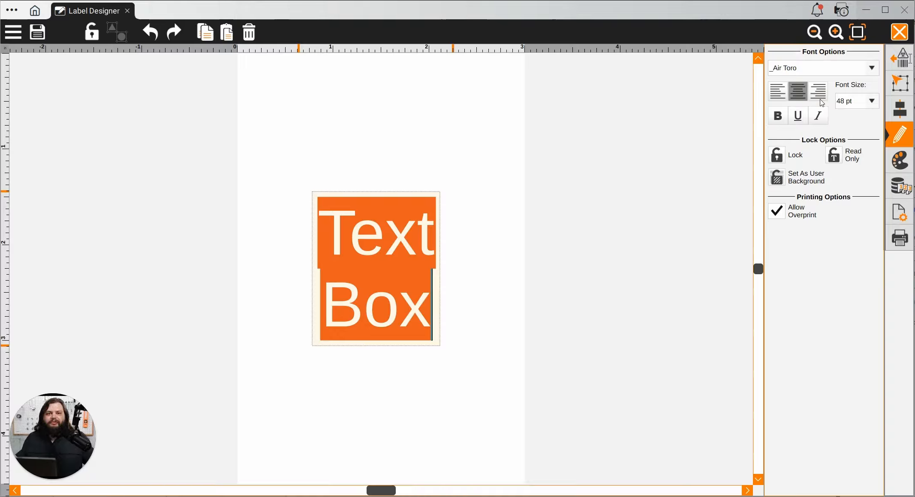
key("ctrl+Home")
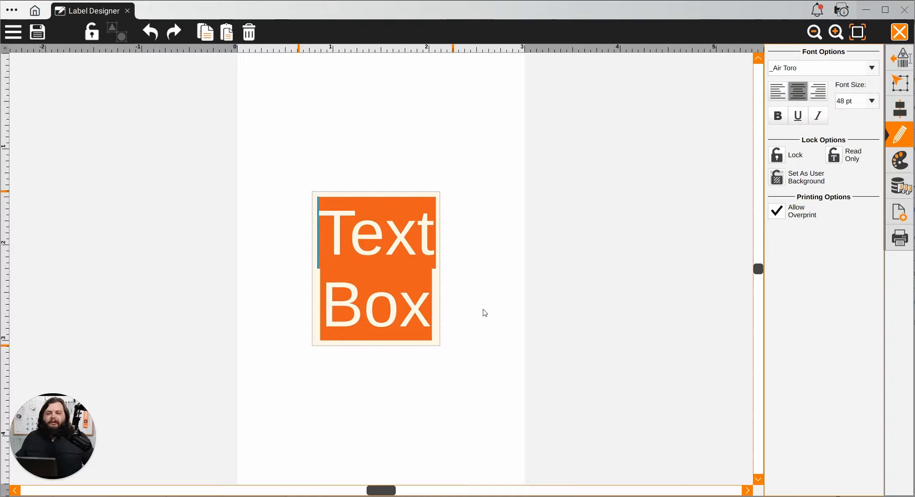
left_click(484, 313)
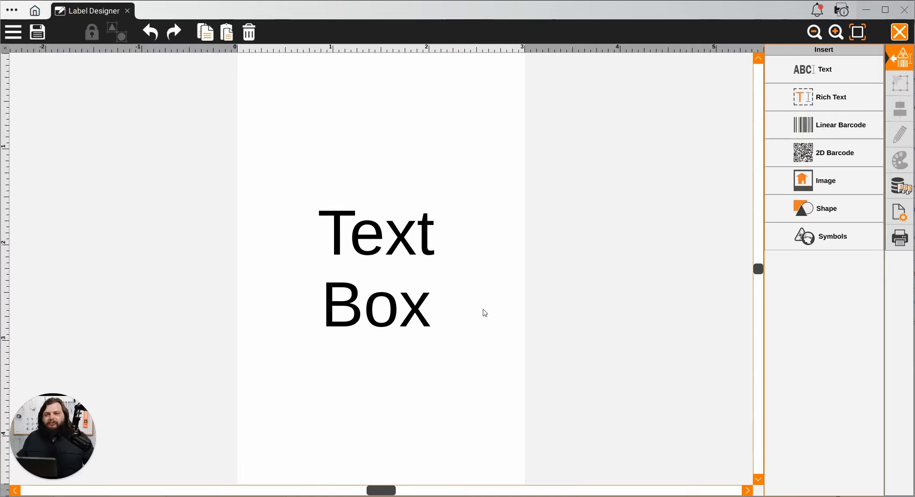
left_click(418, 267)
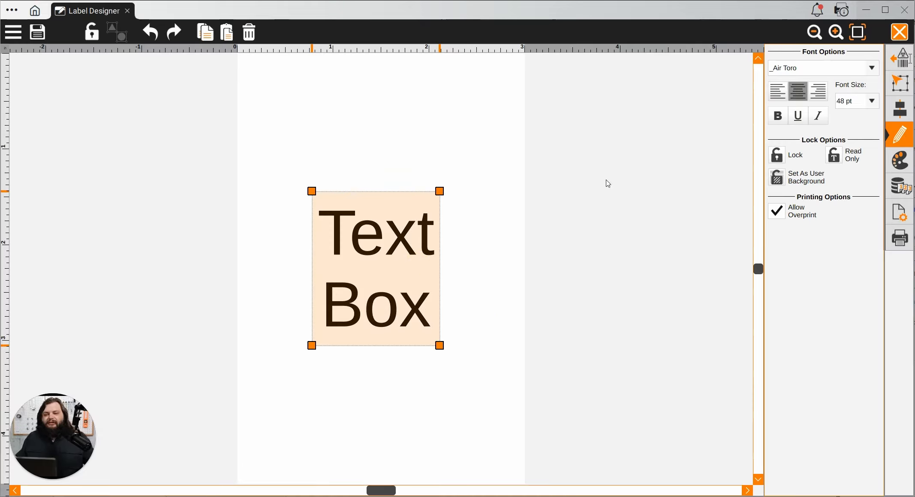
left_click(873, 102)
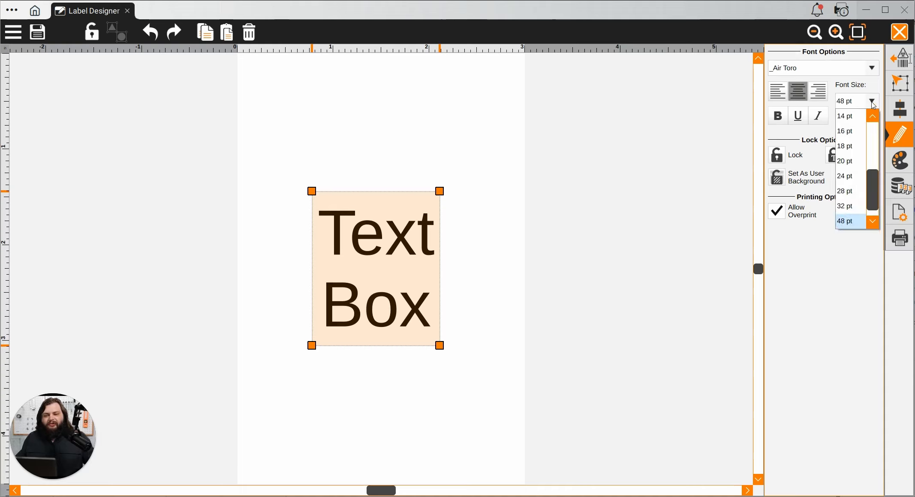
left_click(857, 166)
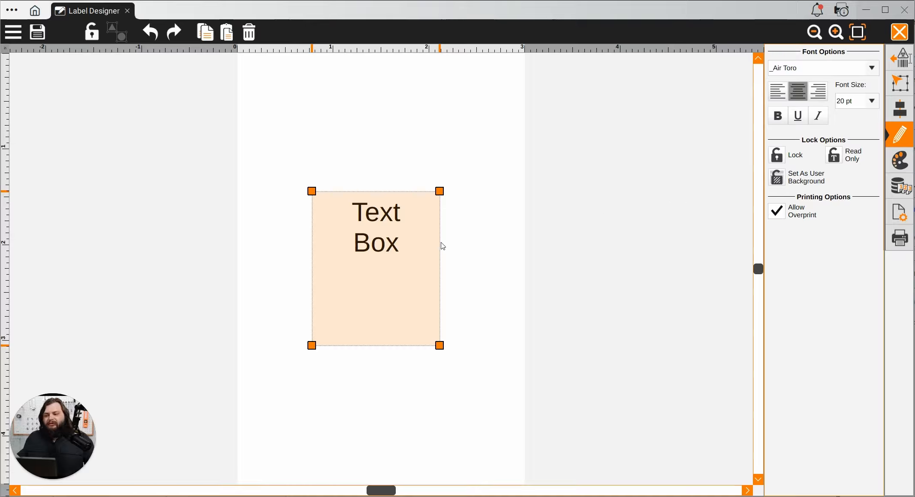
Step: Replace the placeholder text with FIRE EXTINGUISHER and INSPECTION RECORD on two lines, and fit the text box horizontally to the label
double_click(404, 236)
left_click(407, 245)
left_click_drag(407, 245, 330, 200)
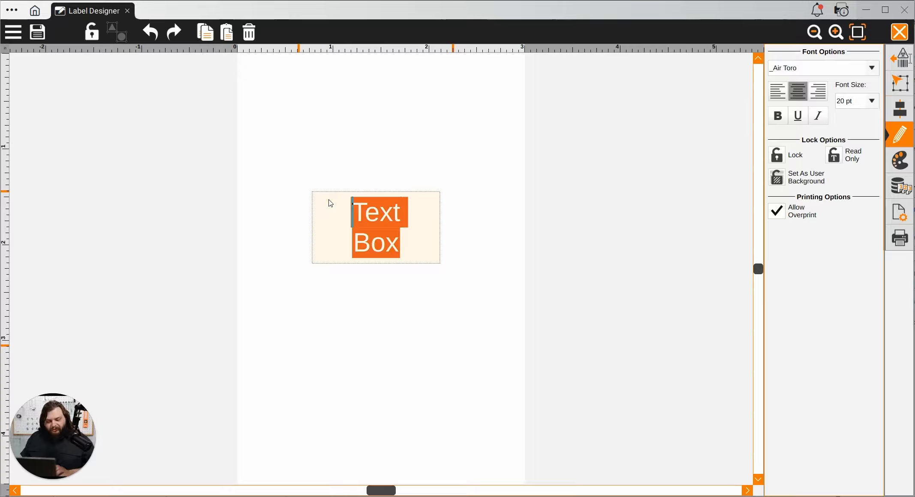
type("FIRE E")
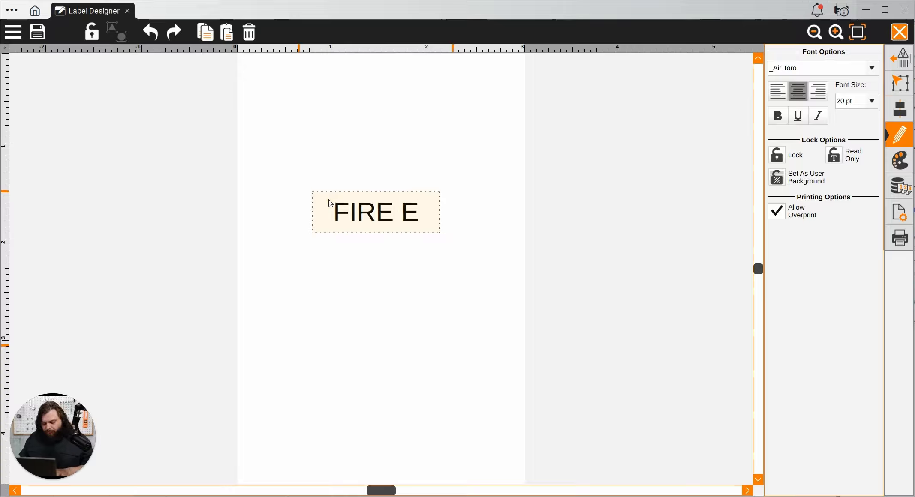
type("XTINGUISHER")
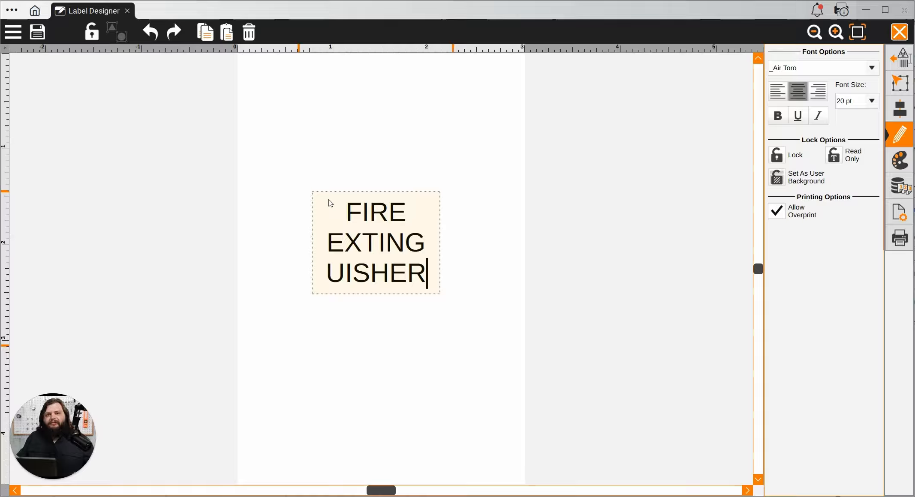
key("Return")
type("INS")
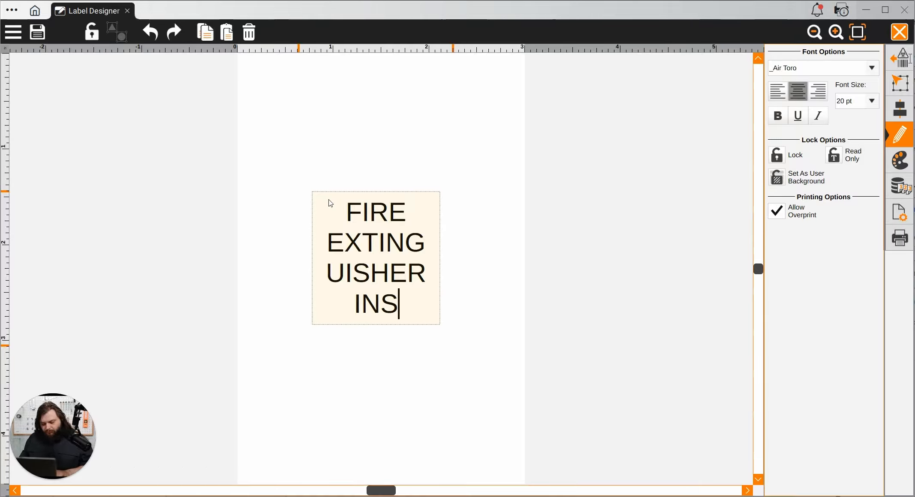
type("PECTION RECORD")
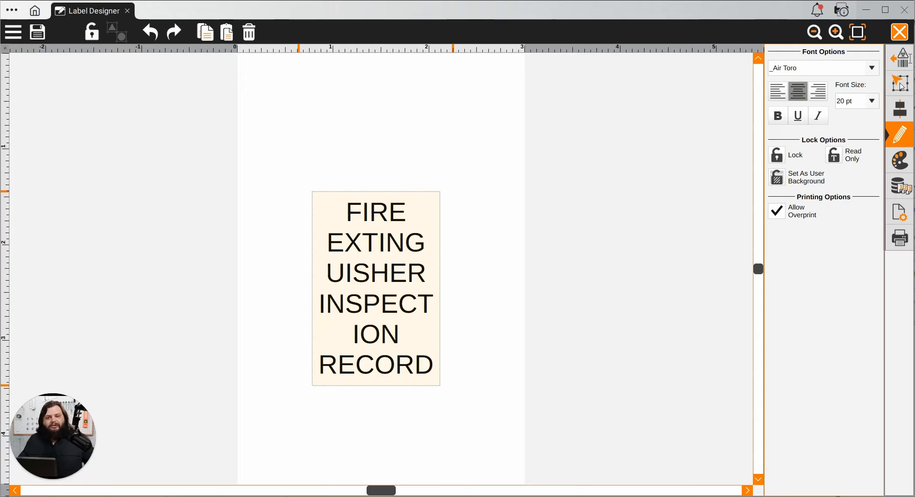
left_click(902, 112)
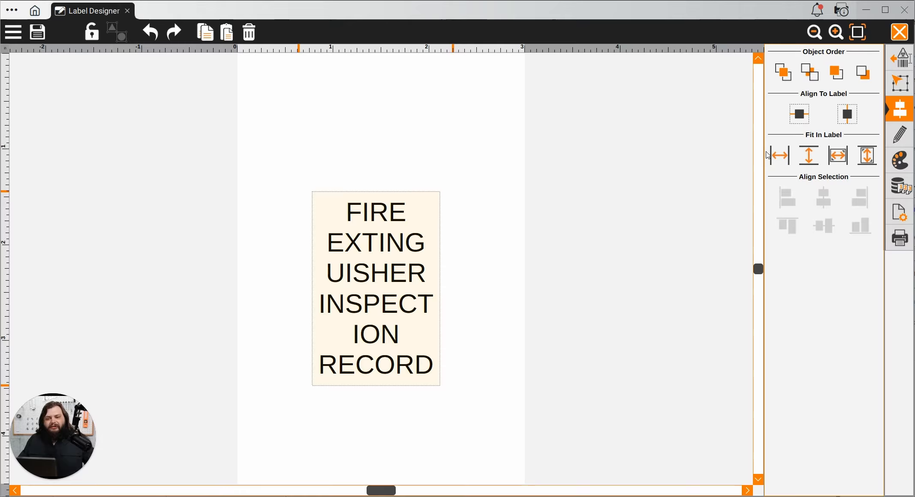
left_click(778, 160)
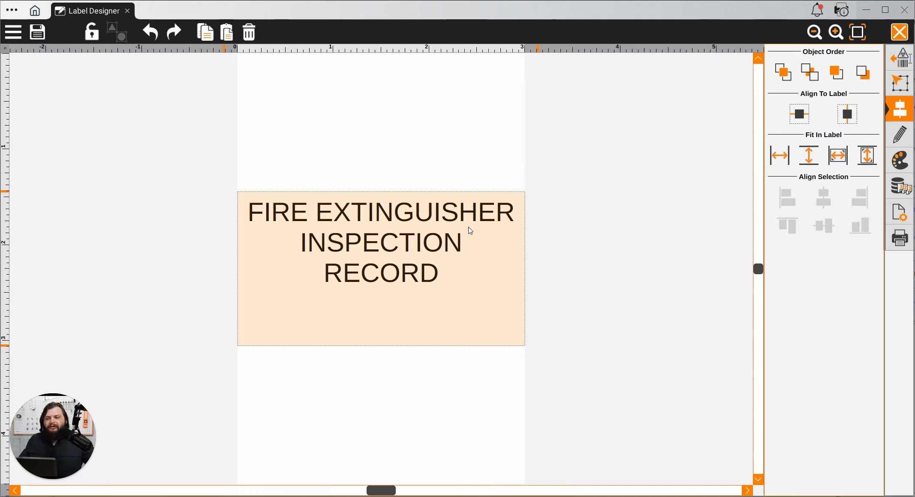
Step: Set the font size of the FIRE EXTINGUISHER line to 16 pt
left_click(476, 218)
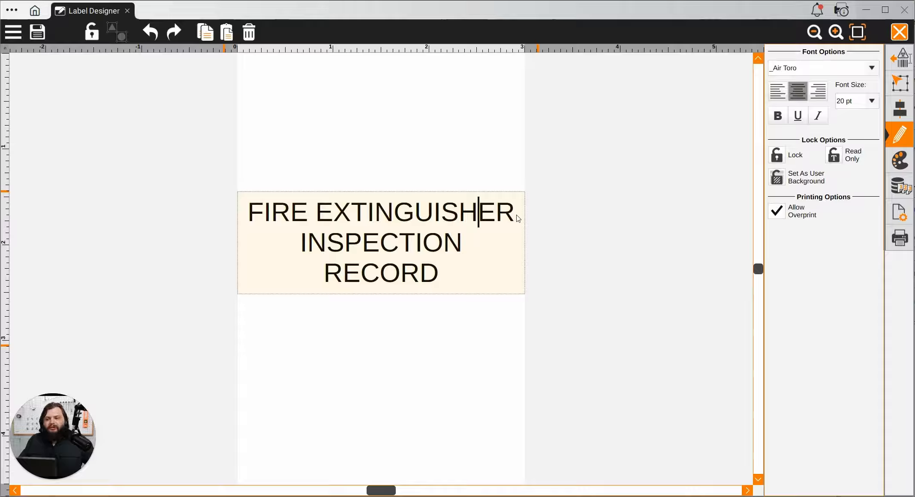
left_click_drag(516, 218, 262, 214)
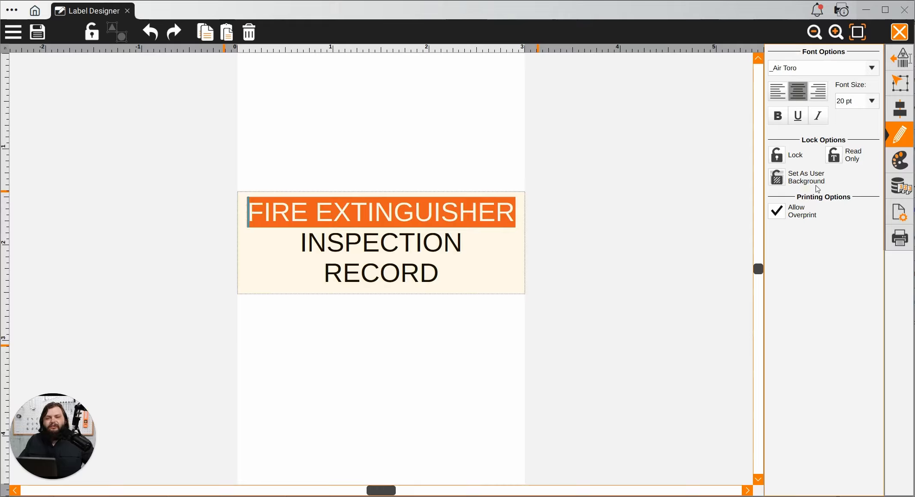
left_click(872, 102)
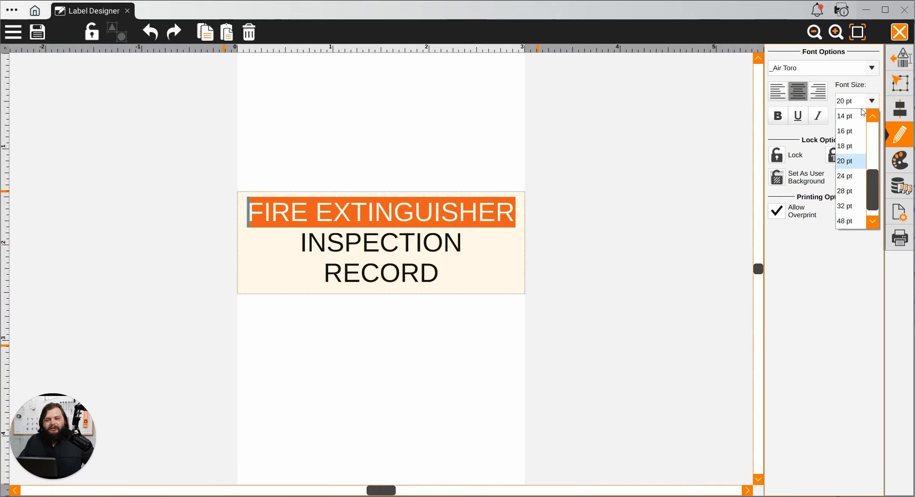
left_click(846, 132)
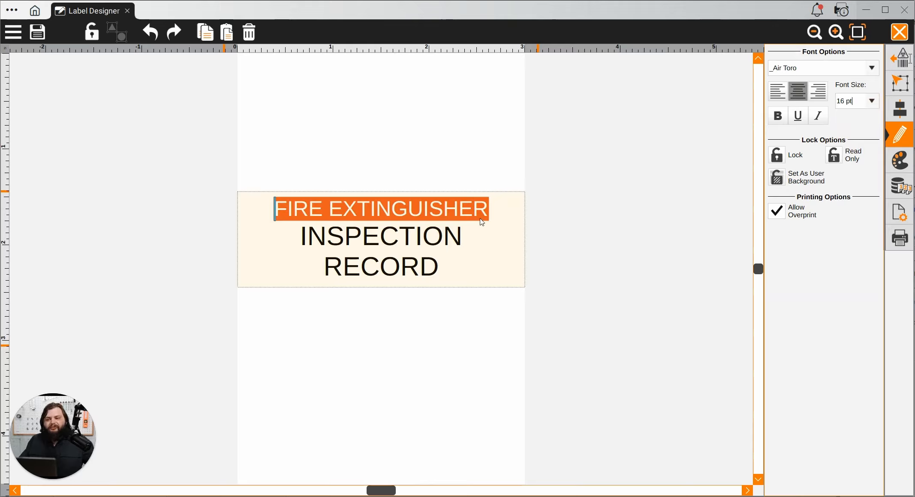
Step: Set the font size of the INSPECTION RECORD line to 12 pt
left_click(445, 268)
left_click_drag(446, 268, 298, 248)
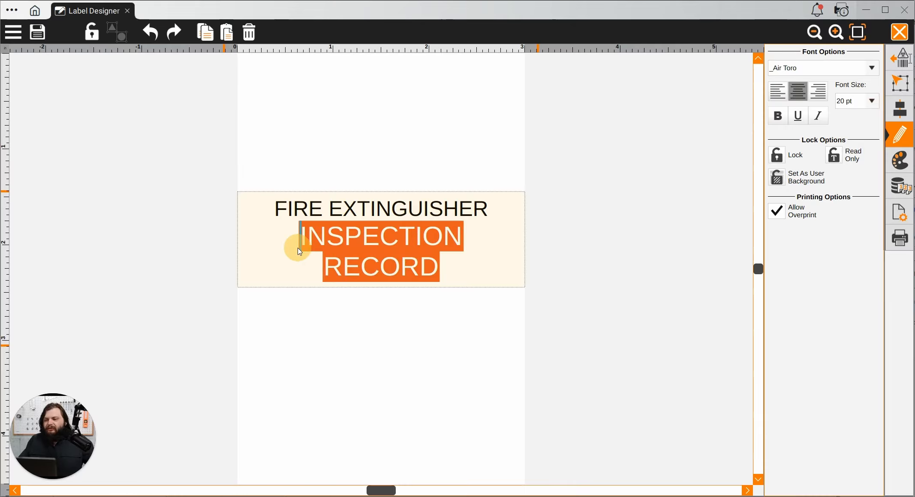
left_click(868, 102)
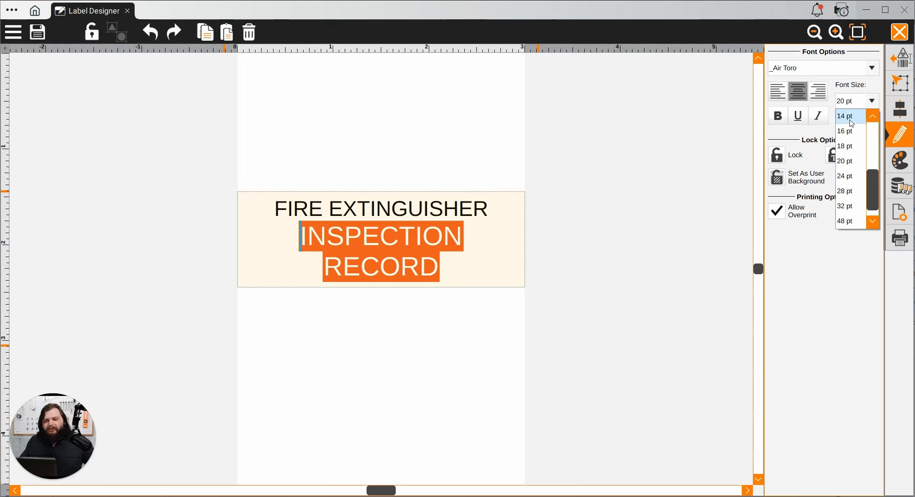
left_click(851, 120)
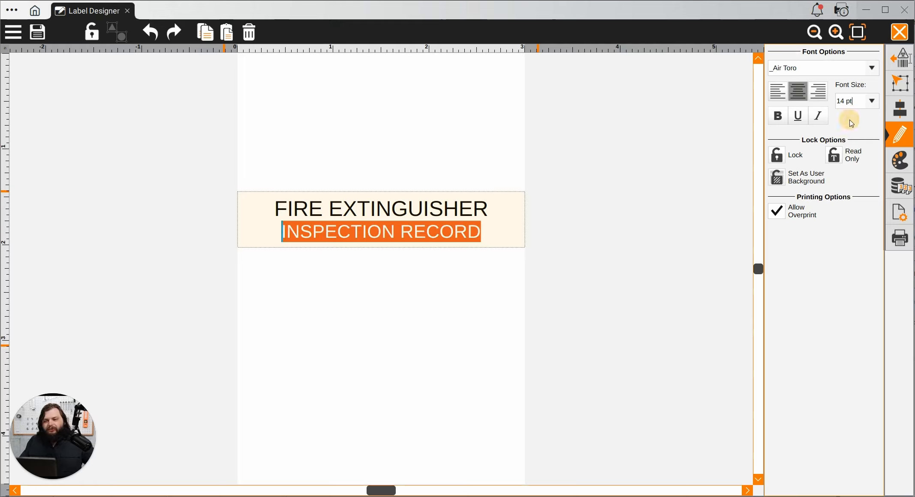
left_click(871, 101)
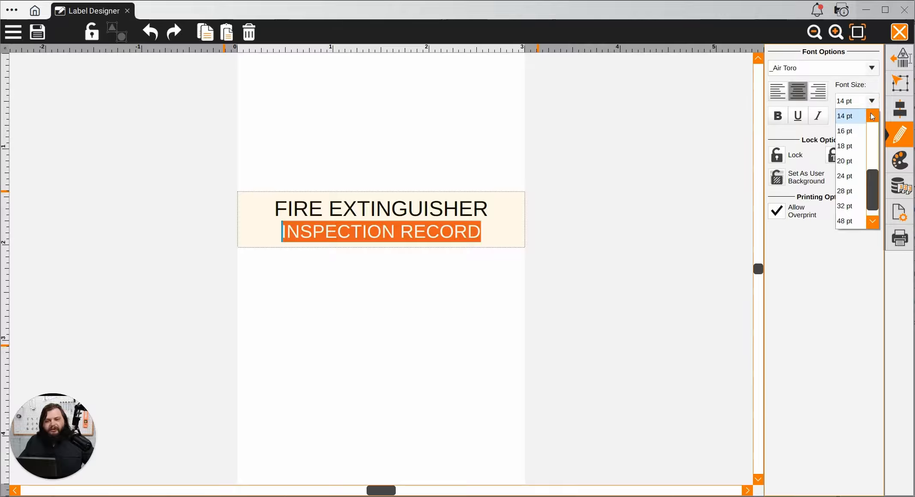
left_click(872, 116)
left_click(852, 118)
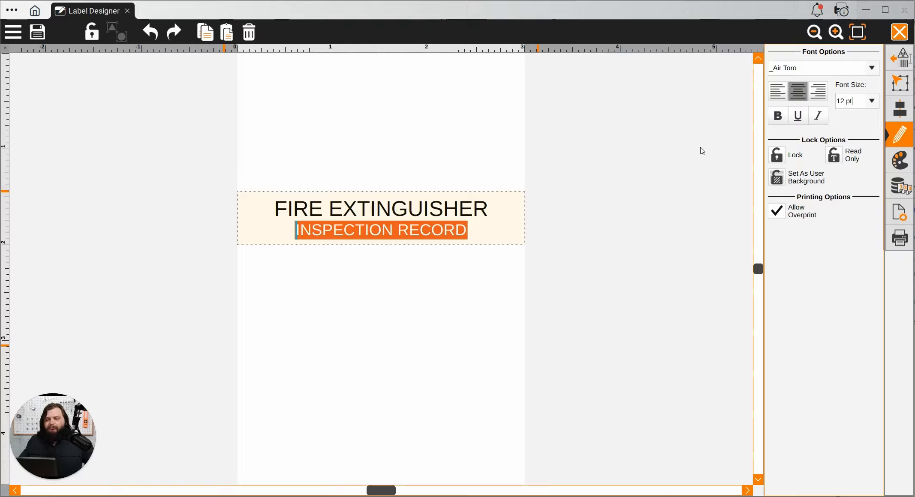
Step: Make both lines of the heading bold and deselect the text box
left_click(473, 234)
left_click_drag(473, 234, 268, 210)
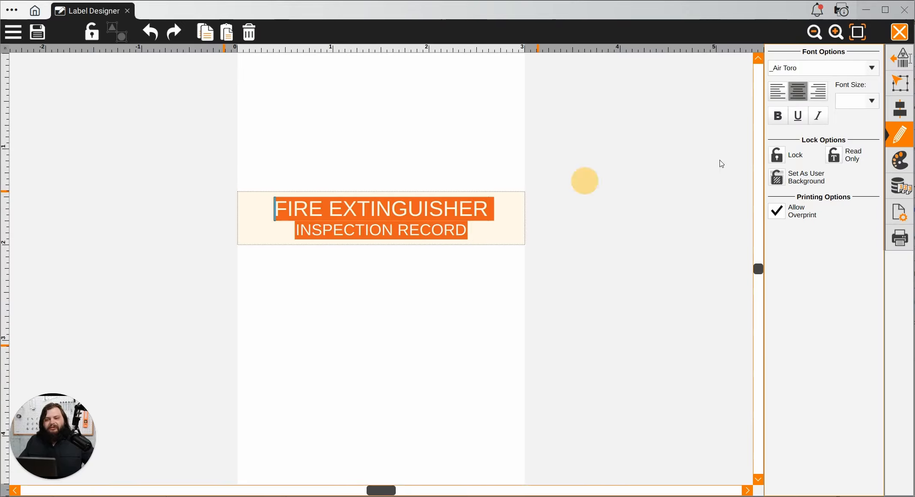
left_click(776, 118)
left_click(655, 203)
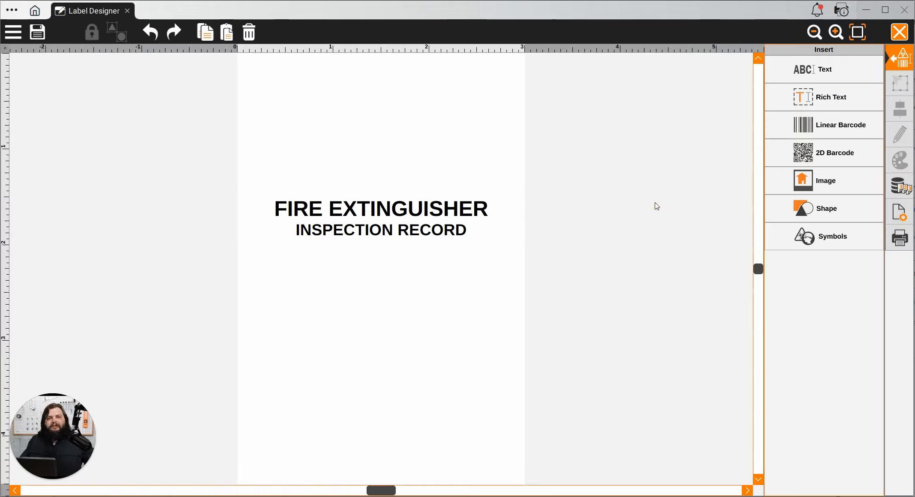
Step: Reduce the heading text box's width to 0.64 in, keeping its length at 3.00 in
left_click(479, 234)
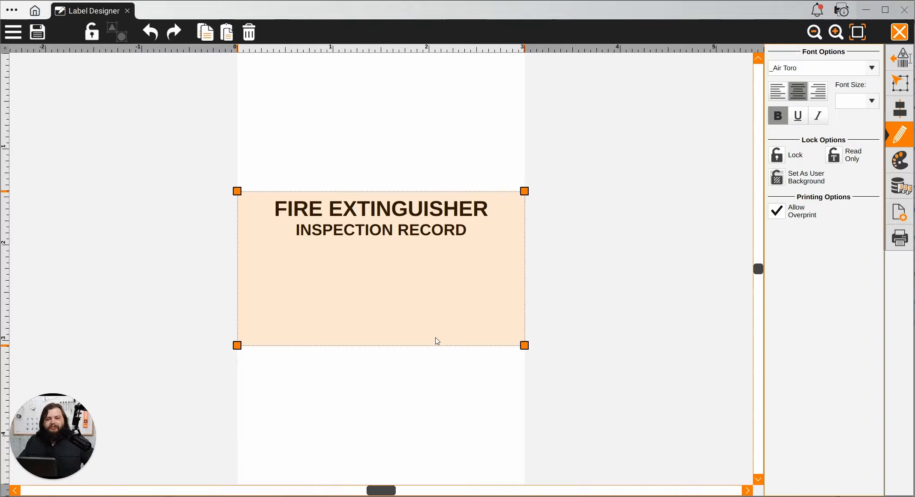
left_click(900, 90)
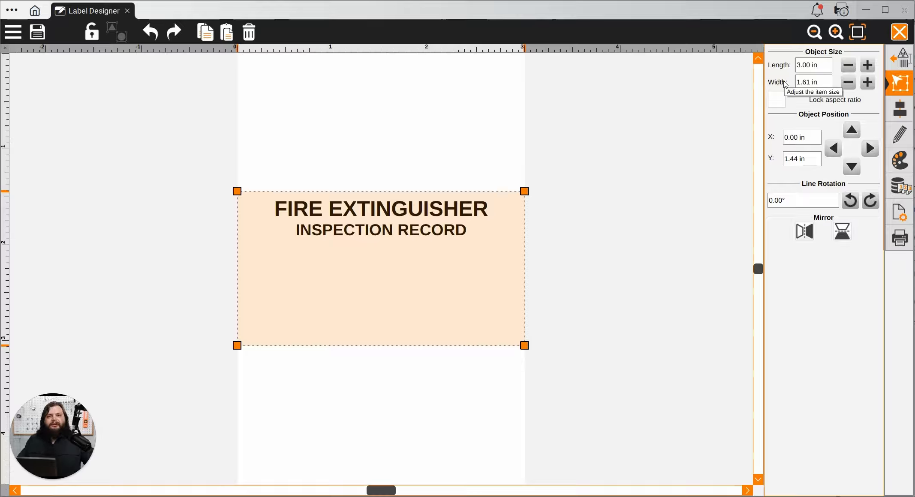
left_click(851, 84)
left_click(852, 85)
left_click(852, 85)
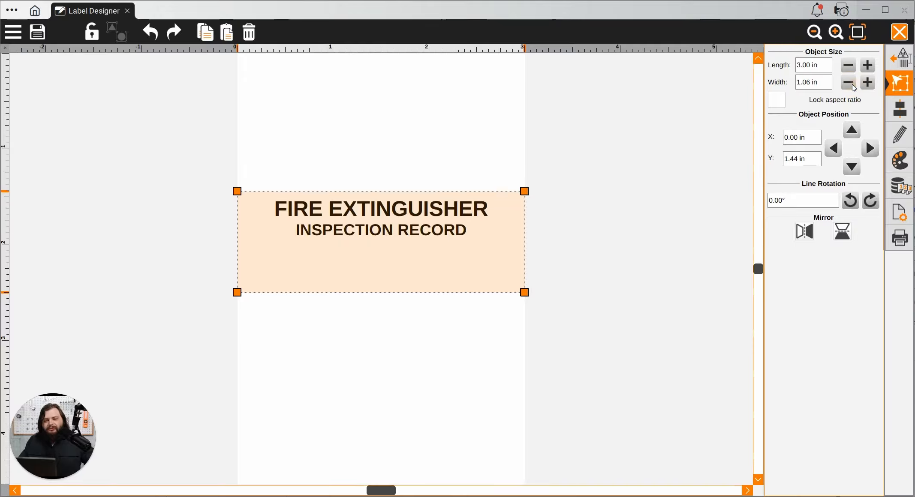
left_click(851, 84)
left_click(852, 84)
left_click(851, 85)
left_click(851, 84)
left_click(852, 84)
left_click(852, 85)
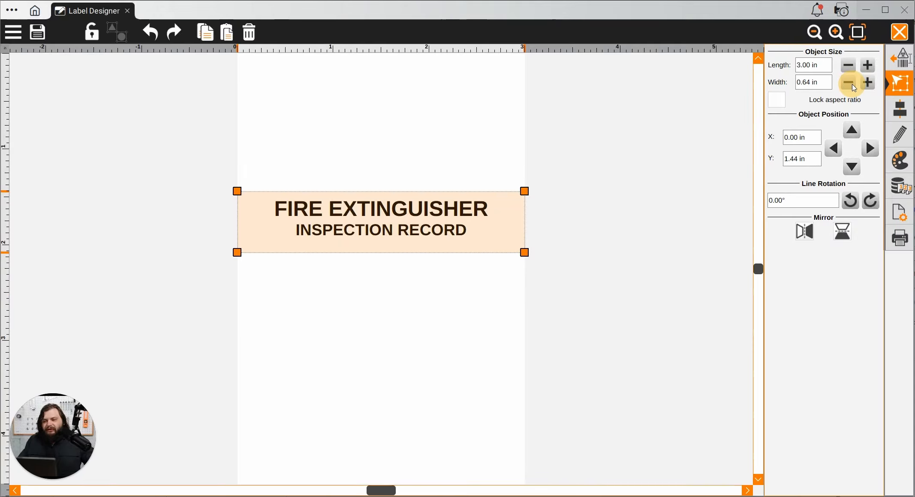
Step: Reduce the heading text box's width to 0.57 in and center it vertically on the label
left_click(852, 84)
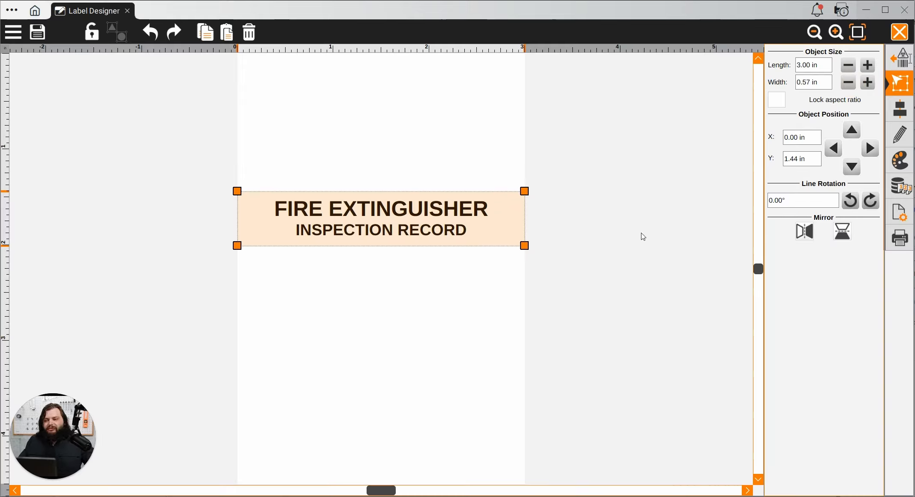
left_click(900, 109)
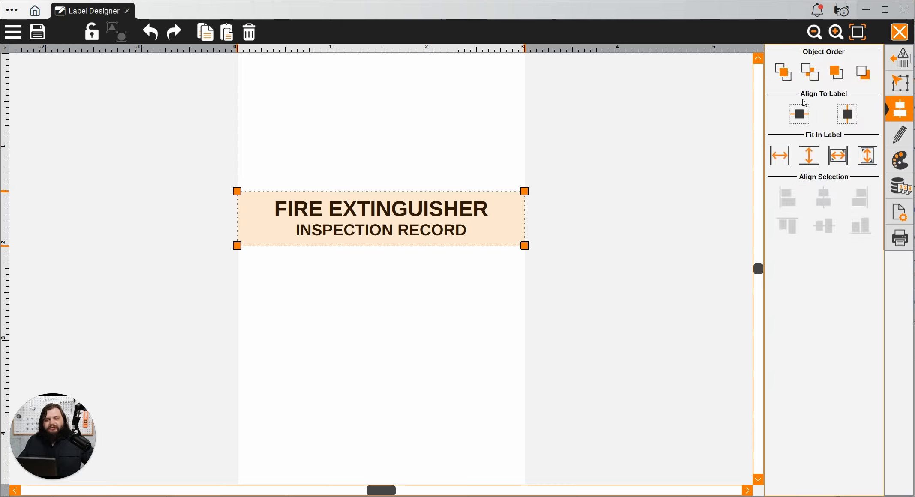
left_click(801, 116)
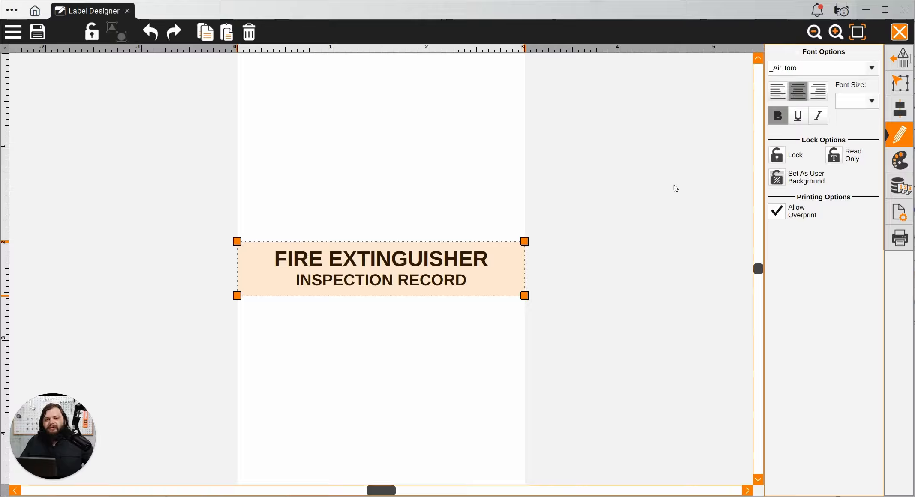
left_click(901, 61)
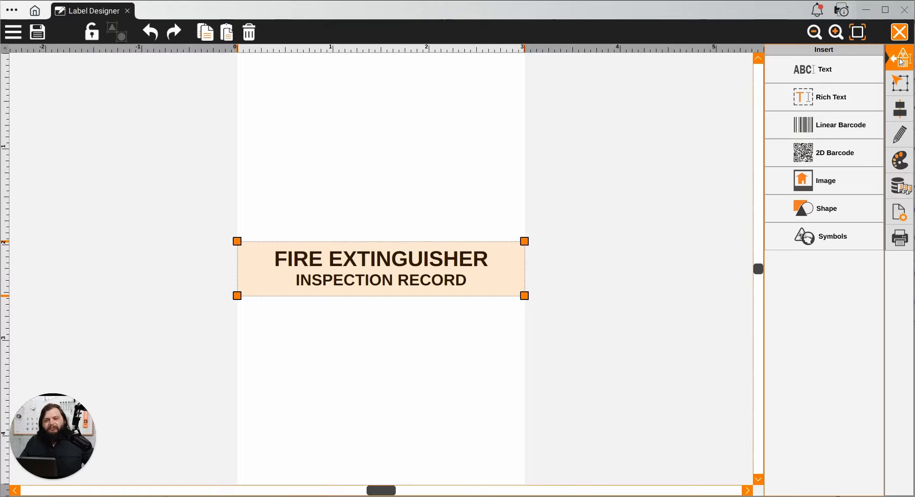
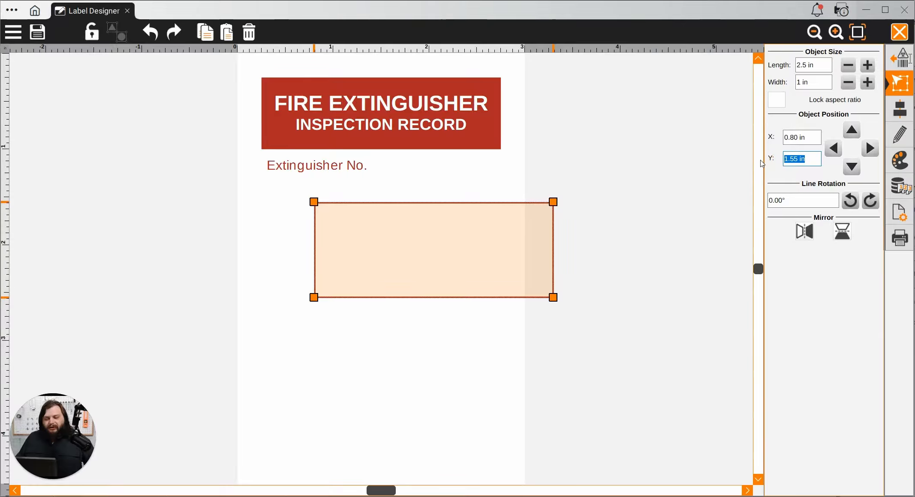
Step: Set the outlined rectangle's Y position to 1.5 in and center it horizontally on the label
type("1.5")
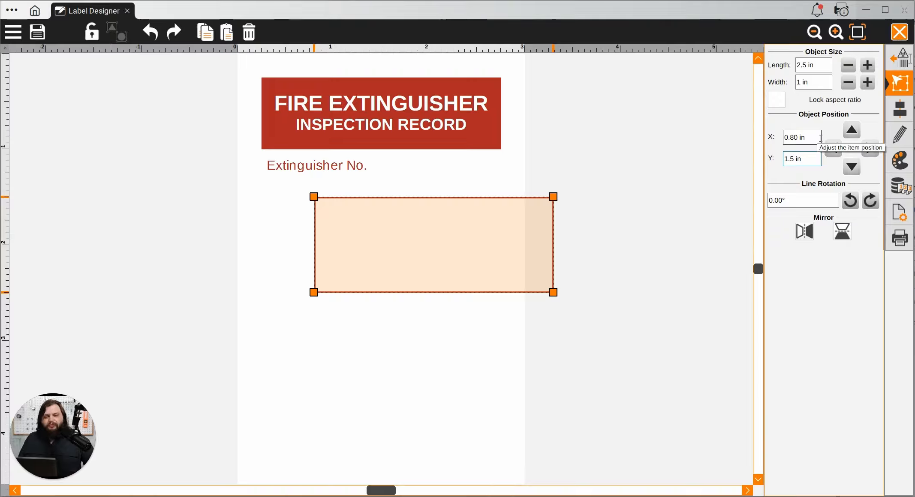
left_click(894, 113)
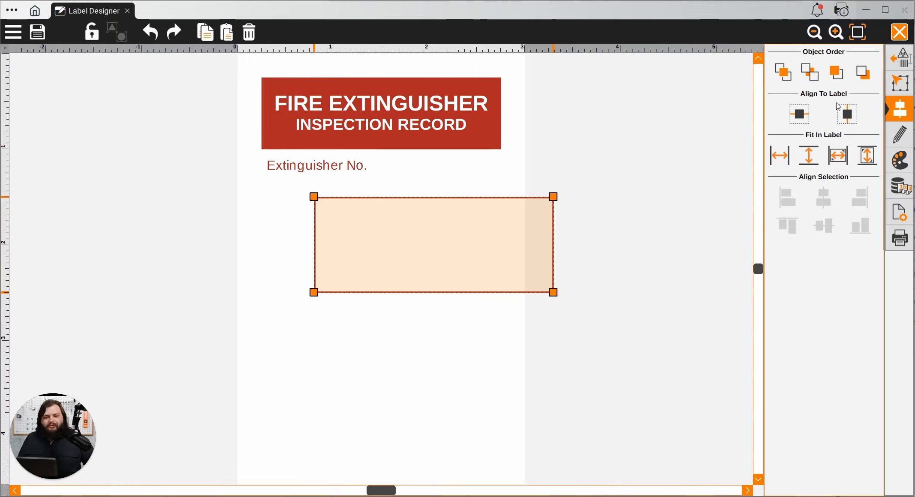
left_click(851, 118)
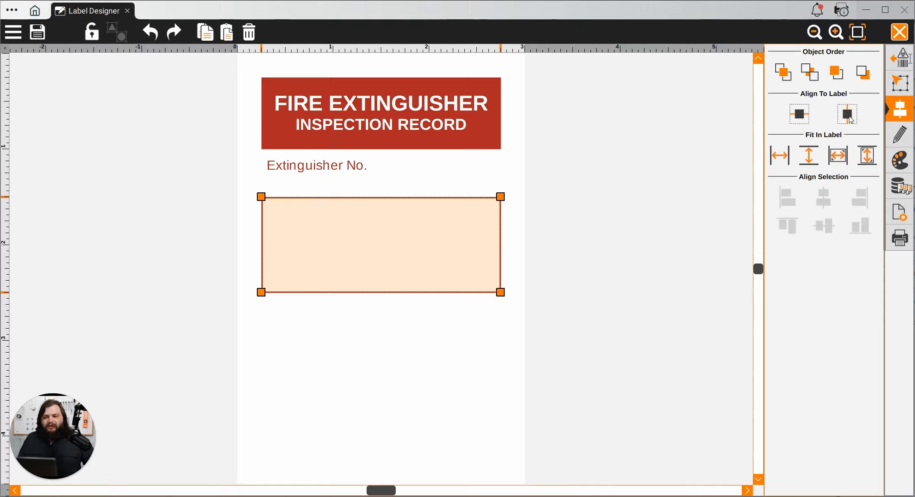
left_click(892, 90)
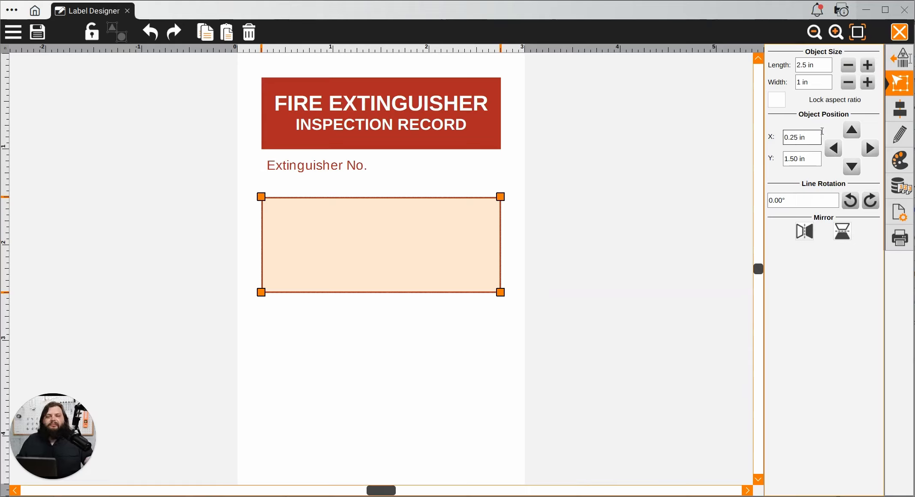
Step: Insert a new rich text box on the label for the outlined rectangle's header
left_click(899, 57)
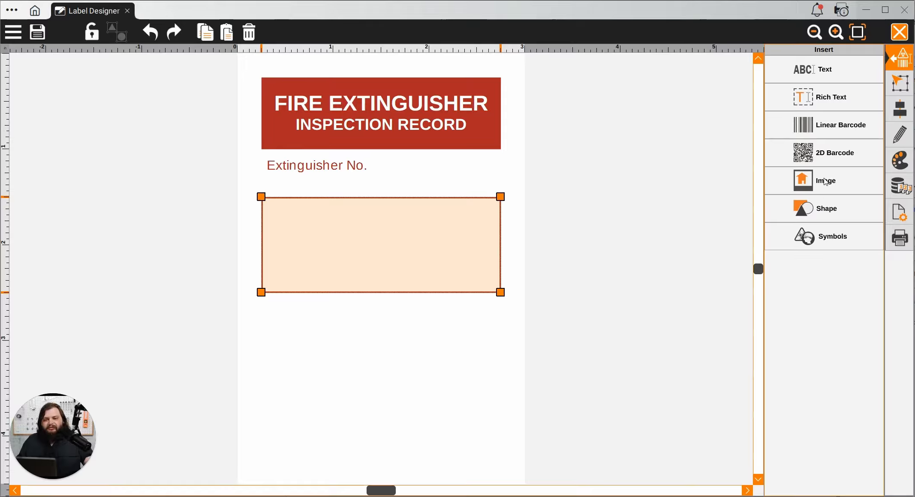
left_click(850, 102)
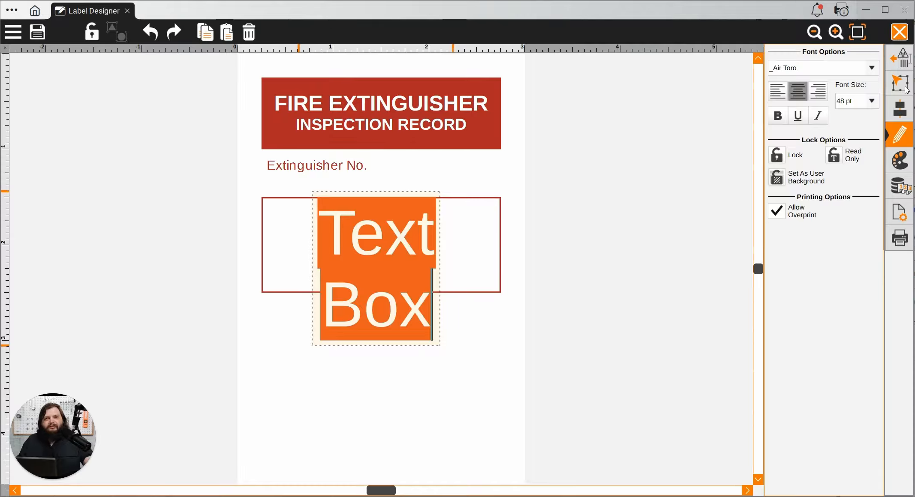
left_click(893, 91)
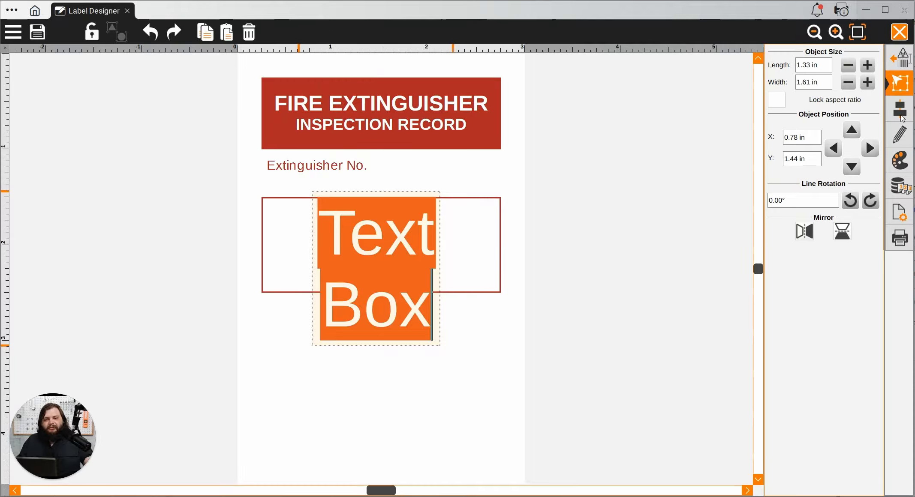
left_click(900, 130)
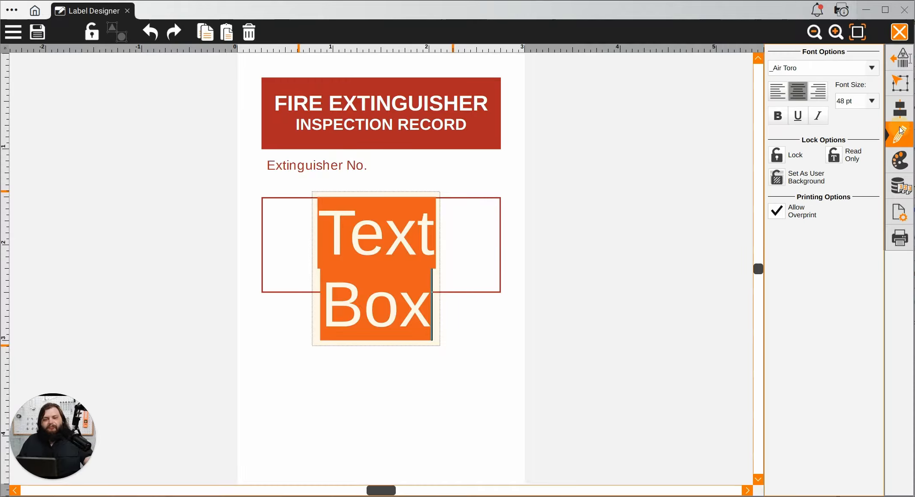
Step: Set the new text box's length to 2.5 in and its width to .25 in
left_click(901, 81)
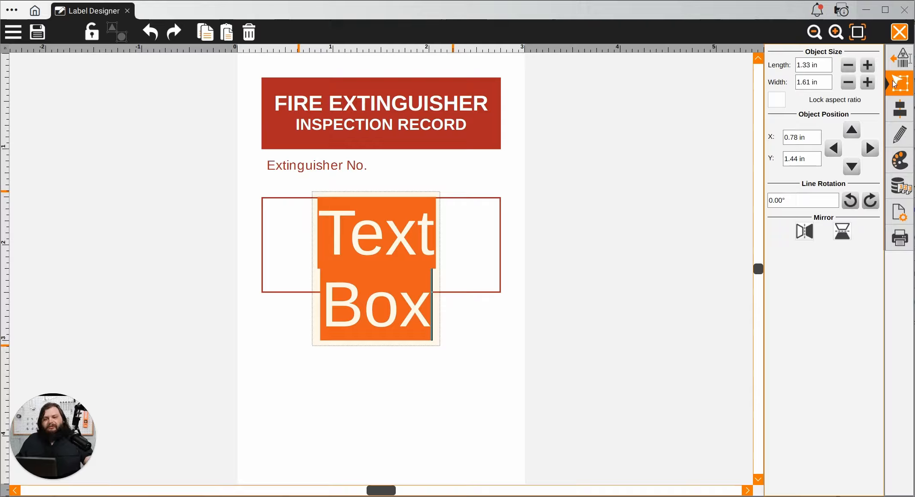
left_click(831, 65)
left_click_drag(832, 66, 780, 68)
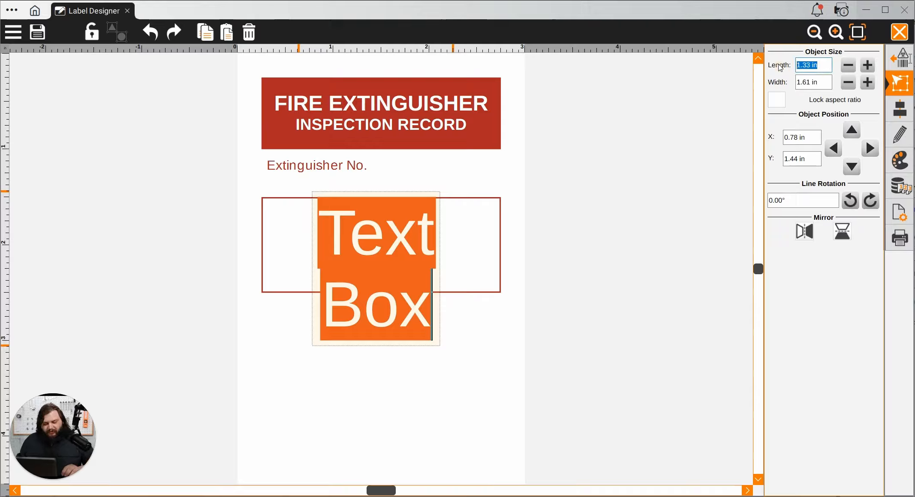
type("2.5")
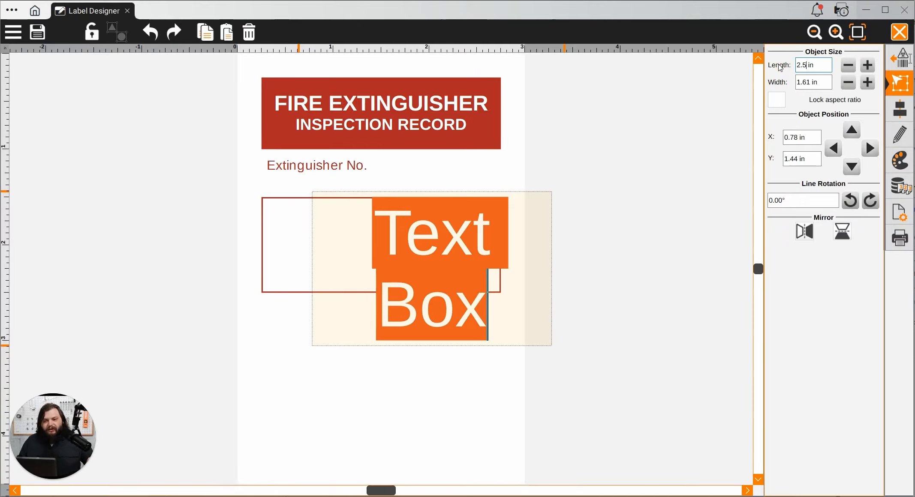
key("Tab")
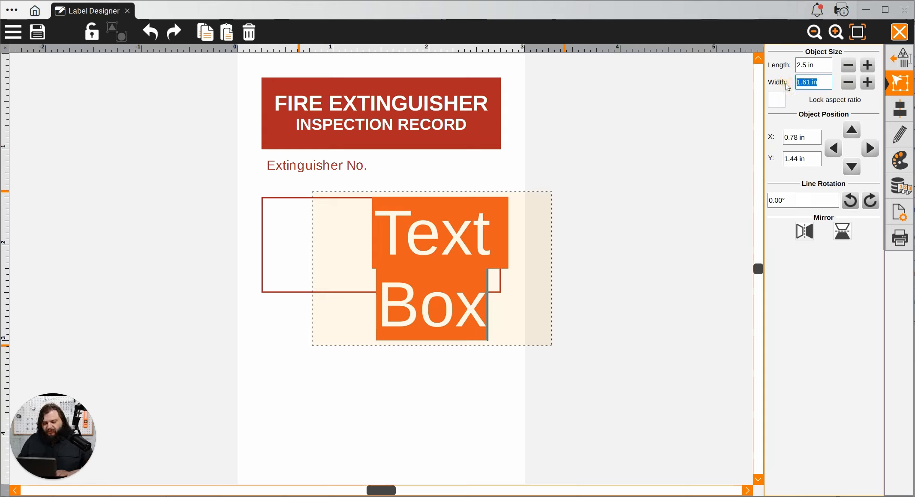
type(".25")
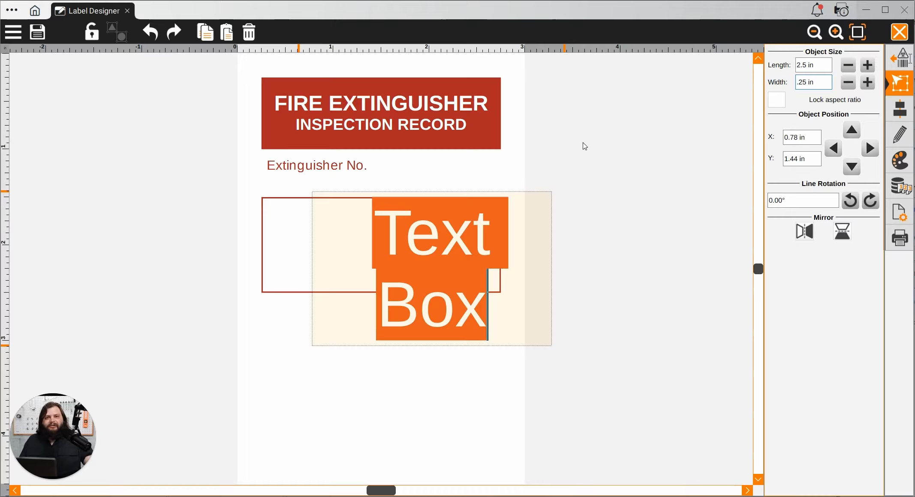
key("Return")
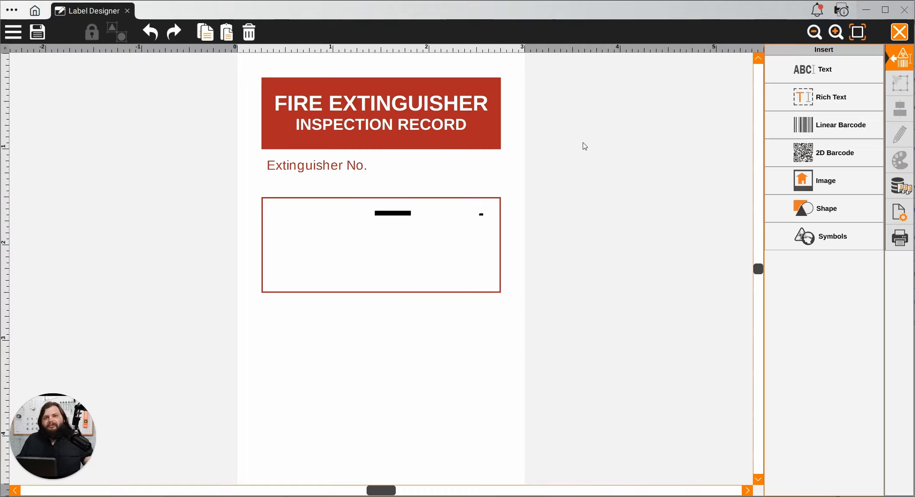
Step: Set the font size of the new 2.5 in long text box to 10 pt
left_click(427, 216)
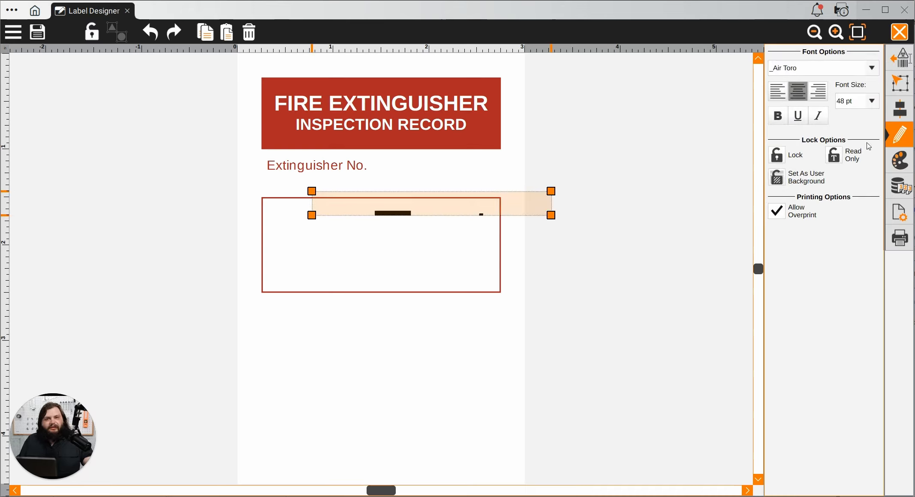
left_click(871, 102)
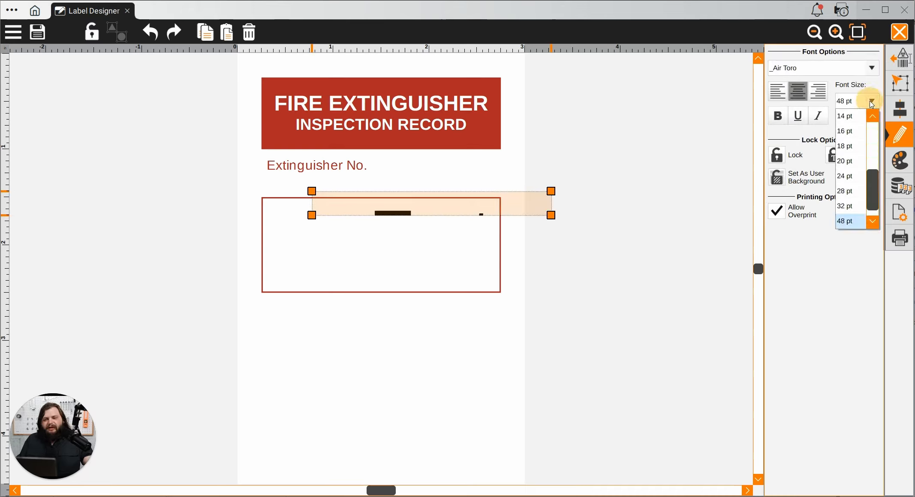
left_click(872, 120)
left_click(872, 120)
left_click(872, 120)
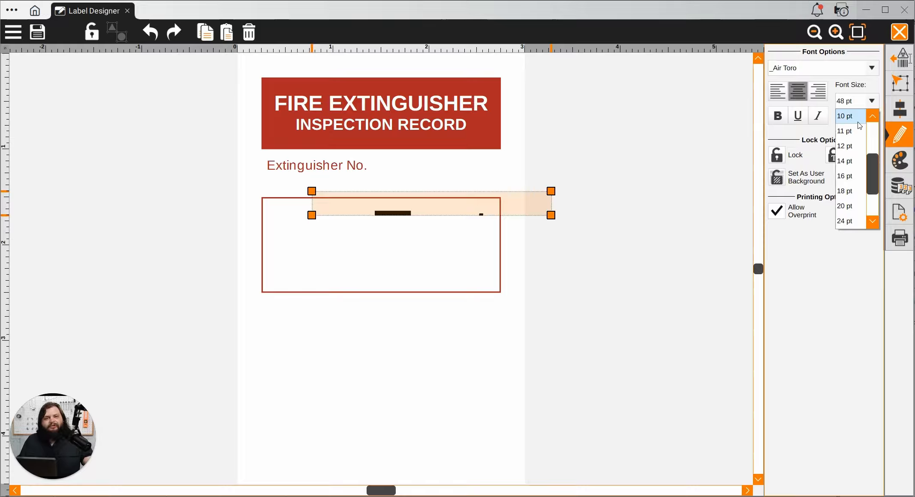
left_click(859, 124)
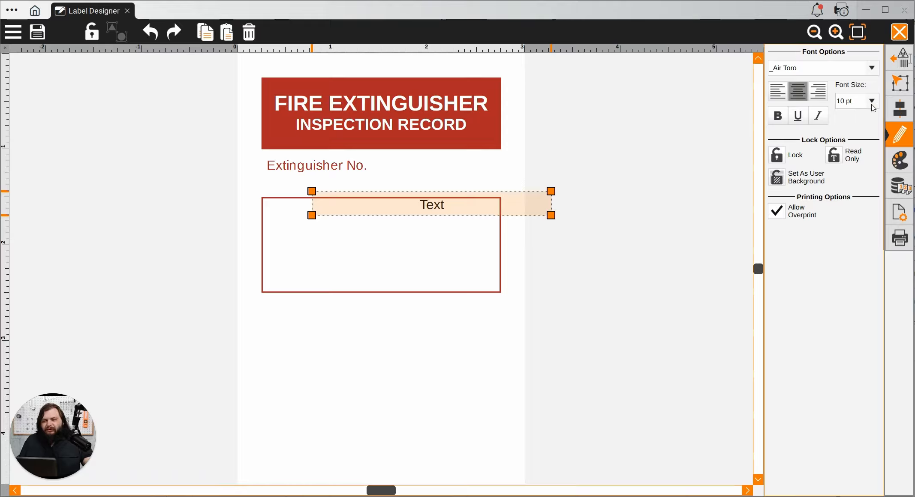
Step: Try an 8 pt font size on the new text box and return it to 10 pt
left_click(871, 104)
left_click(873, 116)
left_click(873, 117)
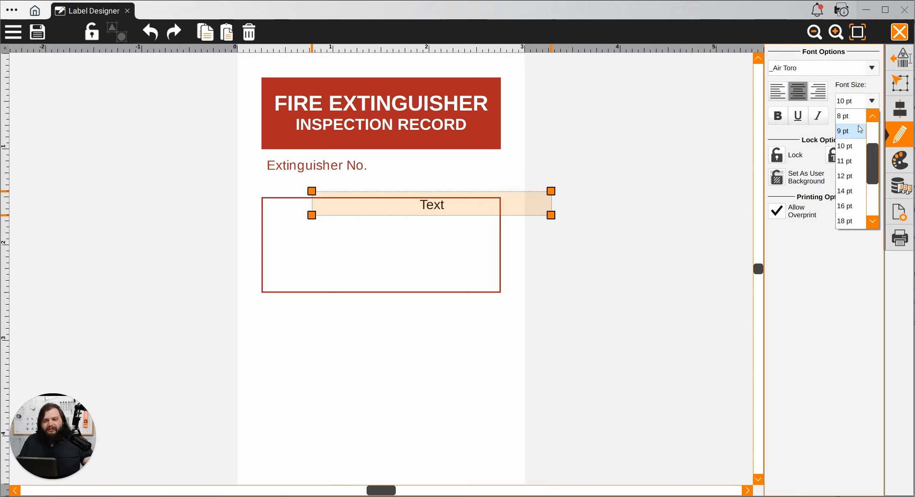
left_click(861, 119)
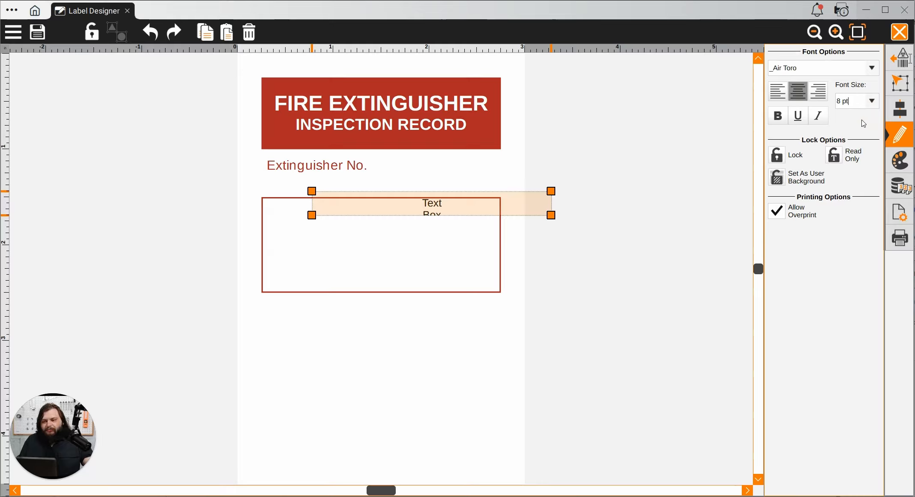
left_click(872, 101)
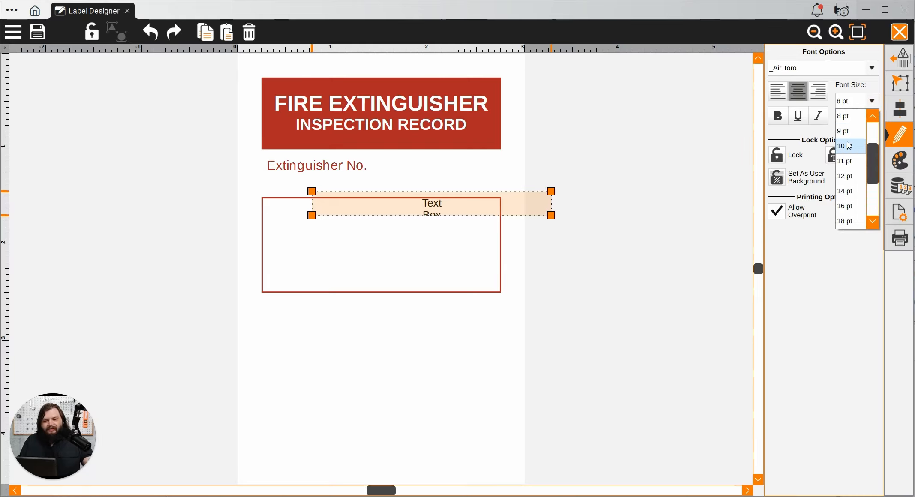
left_click(849, 146)
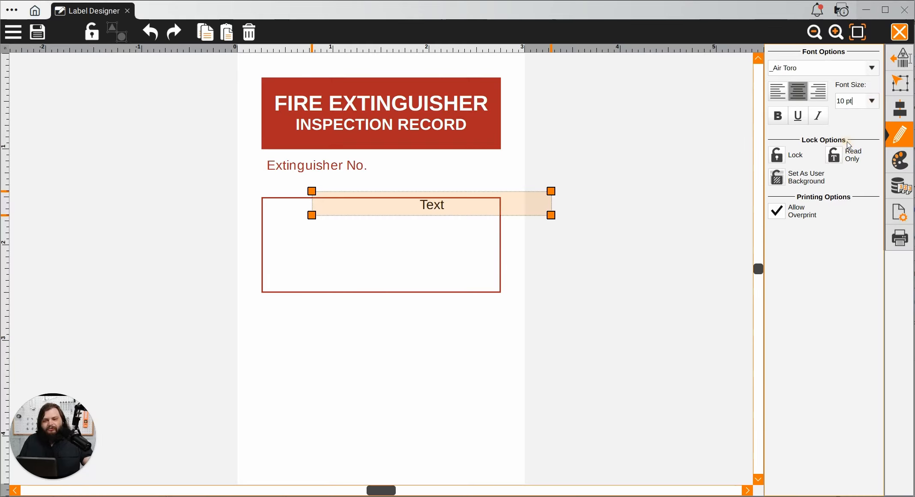
Step: Format the new text box with bold white text, a solid red fill and unrounded corners
left_click(778, 120)
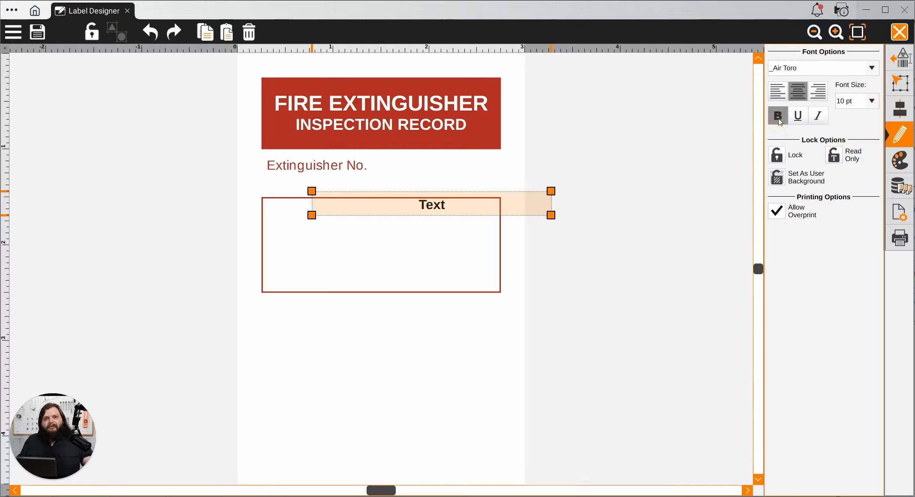
left_click(904, 166)
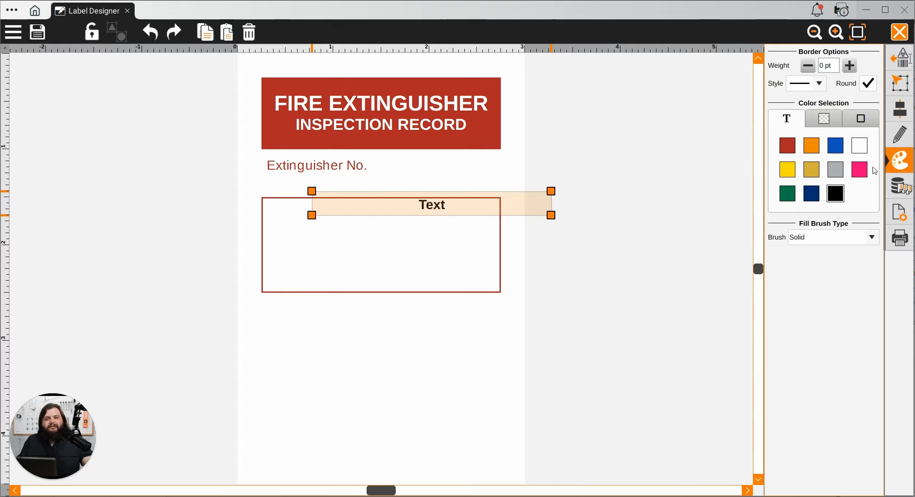
left_click(825, 122)
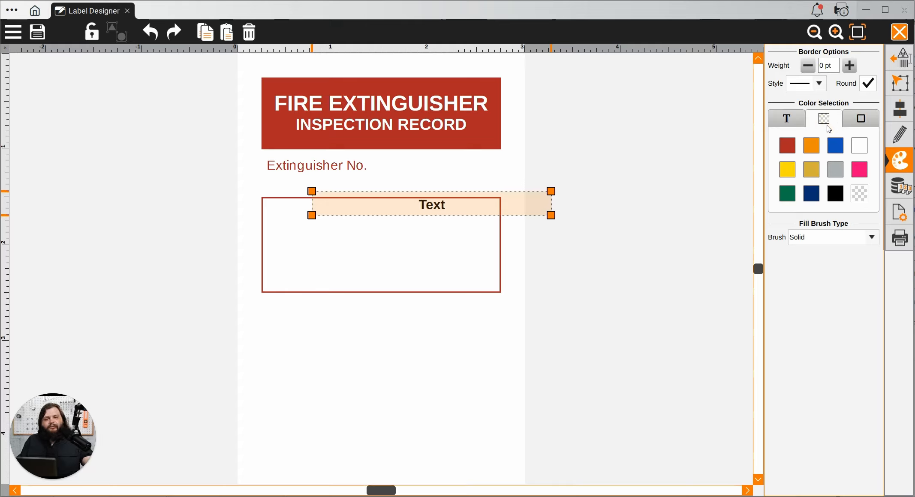
left_click(788, 146)
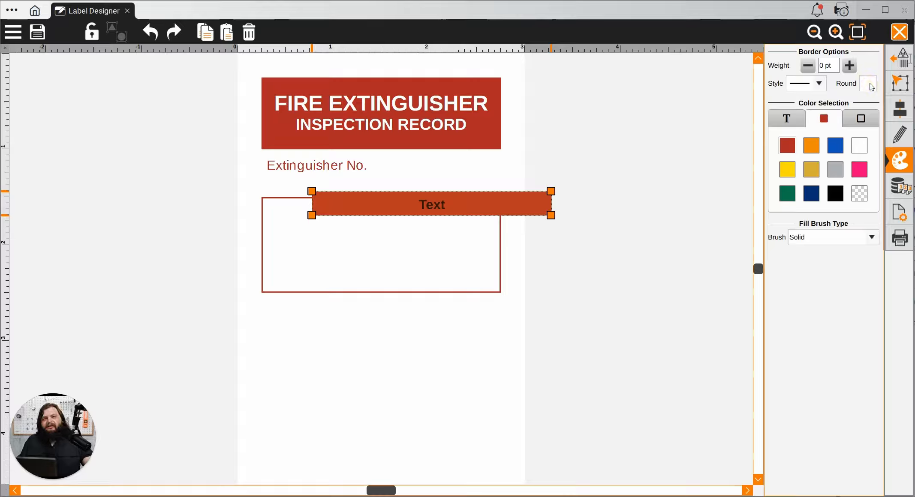
left_click(791, 123)
left_click(863, 148)
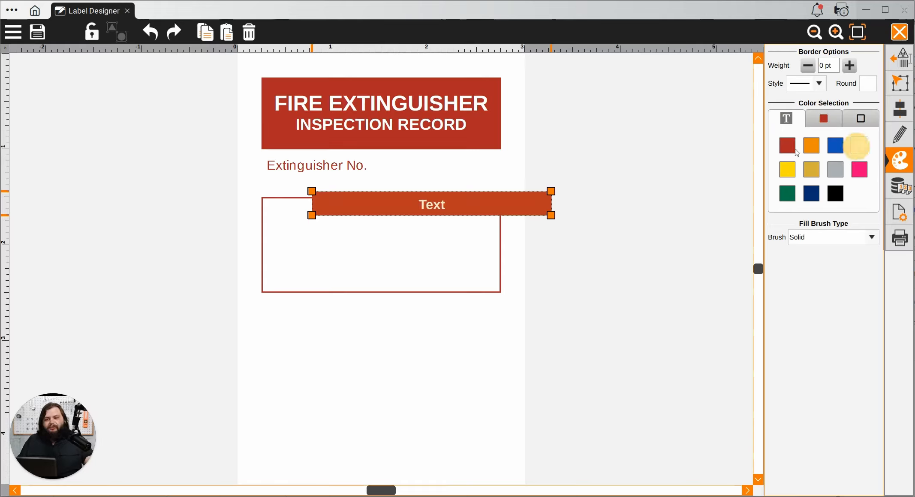
Step: Replace the placeholder text in the red title bar with "Recharge Record"
double_click(460, 206)
key("BackSpace")
key("BackSpace")
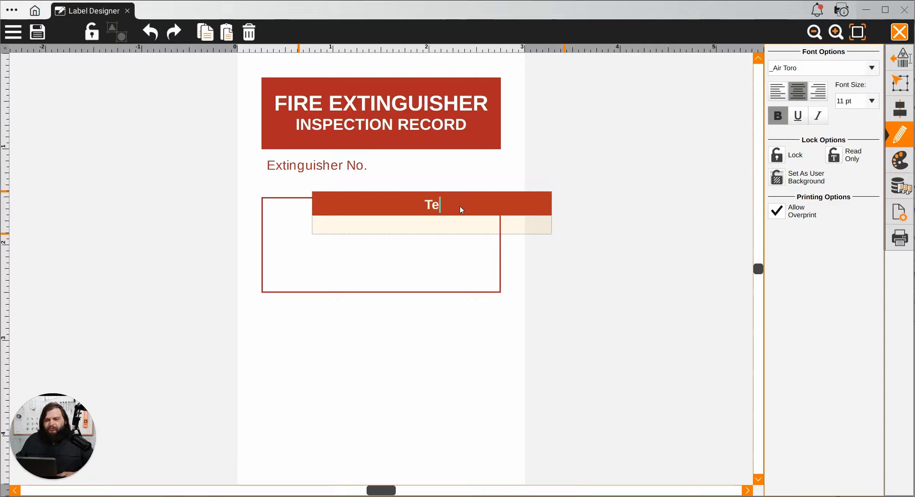
key("BackSpace")
key("BackSpace")
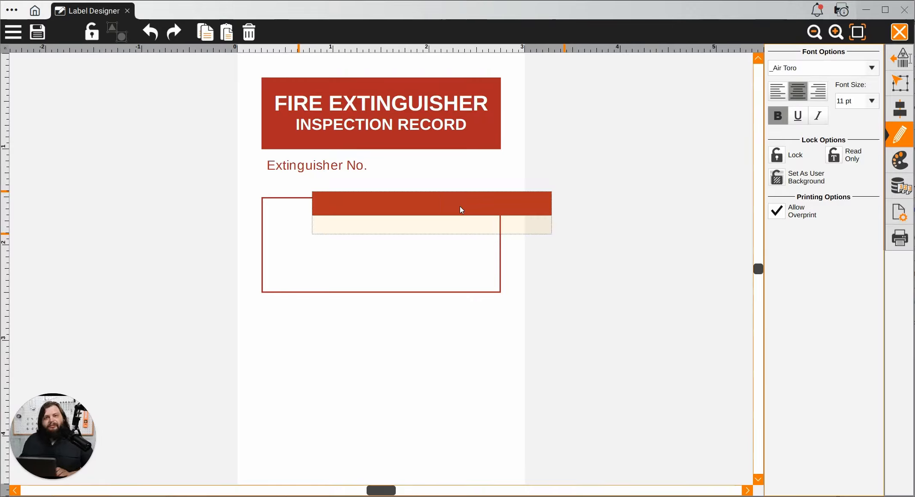
type("Rechar")
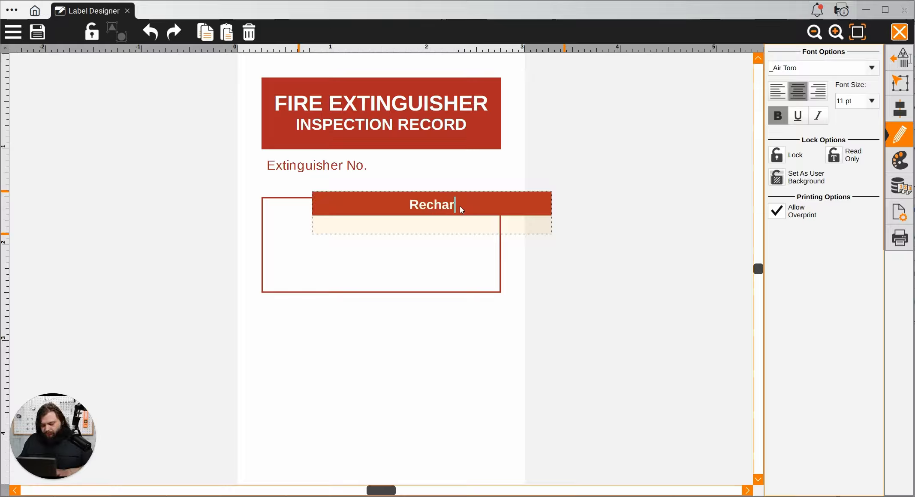
type("ge Record")
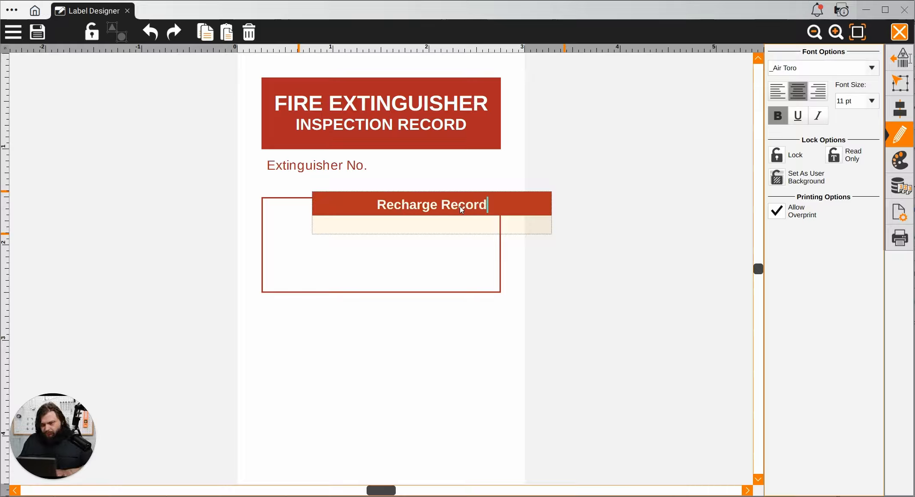
left_click(578, 184)
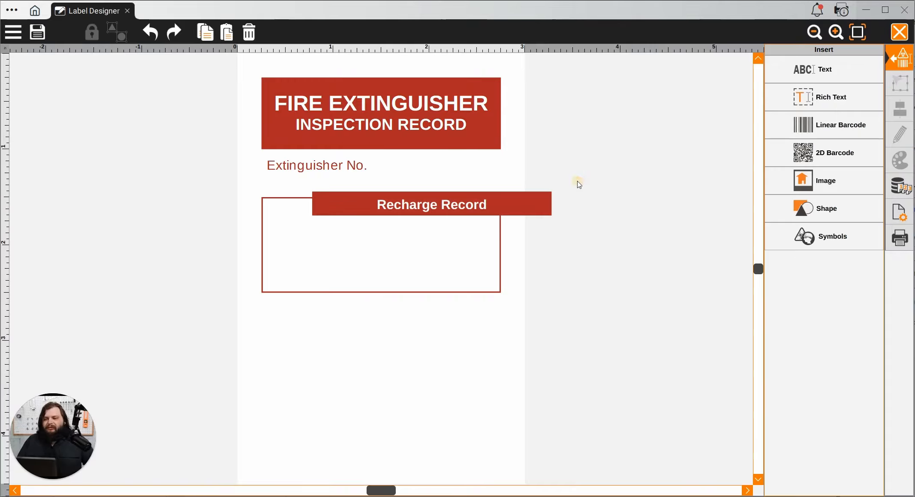
Step: Set the font size of the Recharge Record title bar to 8 pt
left_click(511, 202)
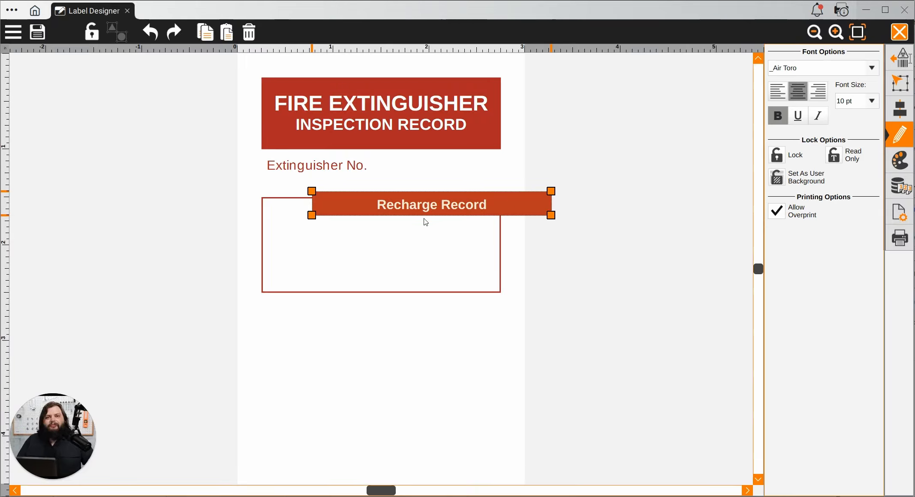
left_click(869, 102)
left_click(850, 116)
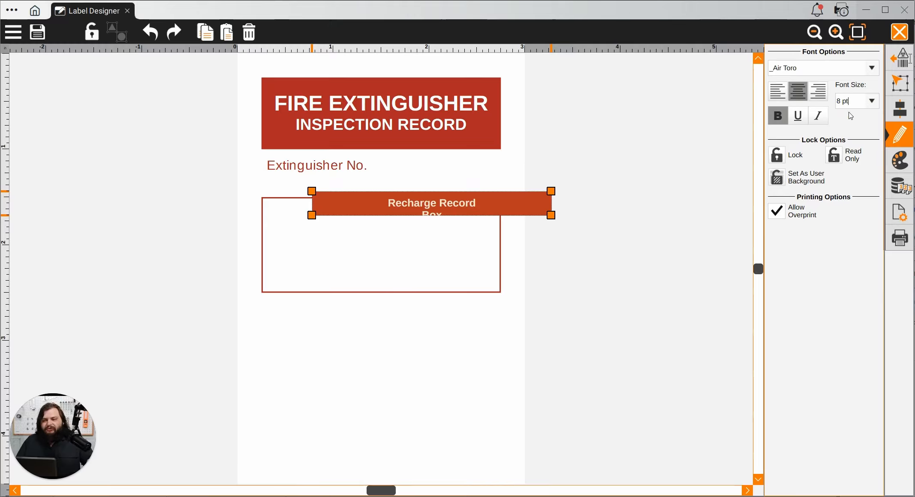
Step: Delete the leftover second line "Box" beneath Recharge Record in the red title bar
double_click(487, 207)
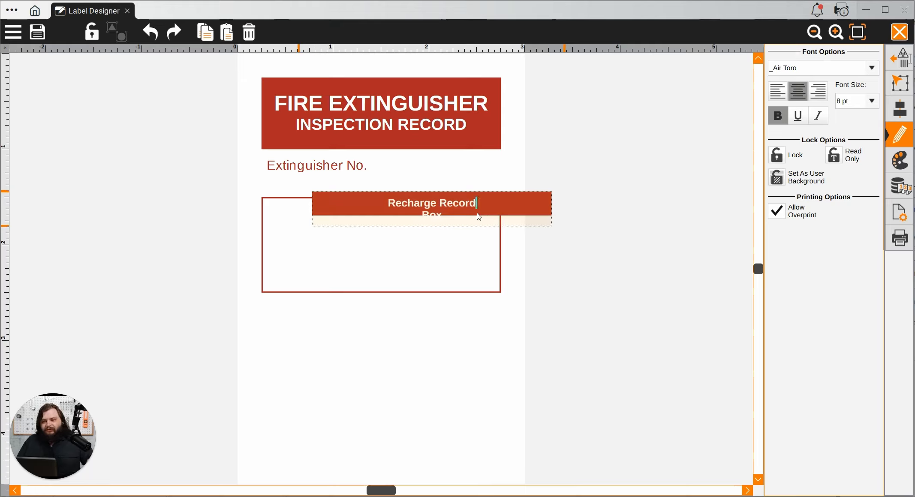
key("Delete")
key("Delete")
key("Delete")
key("Delete")
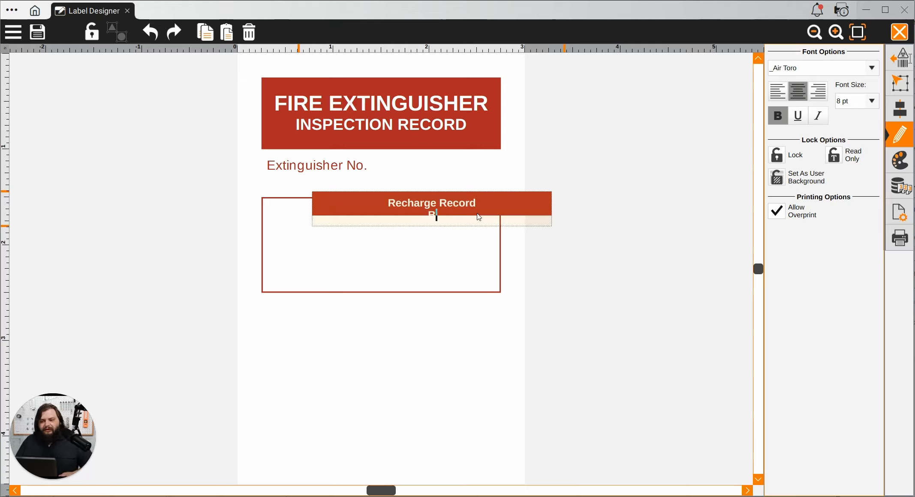
left_click(553, 140)
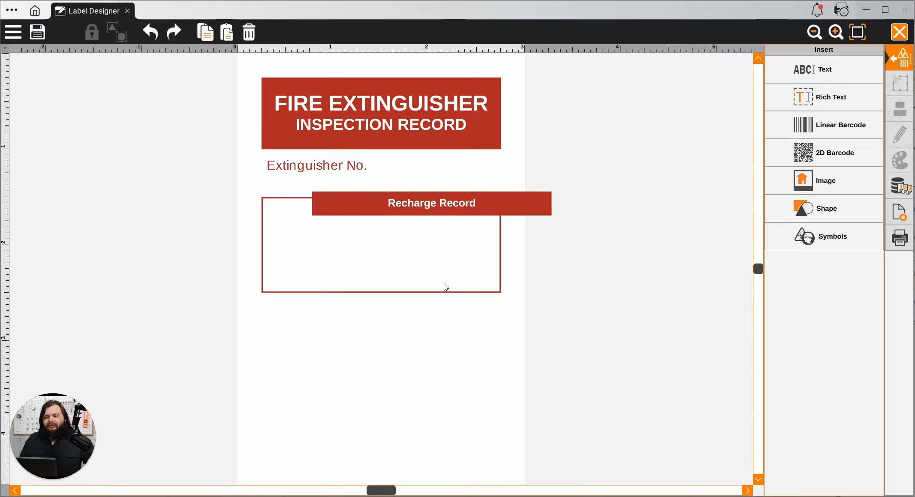
Step: Position the Recharge Record title bar at X .25 in and Y 1.5 in, over the outlined box's upper edge
left_click(514, 212)
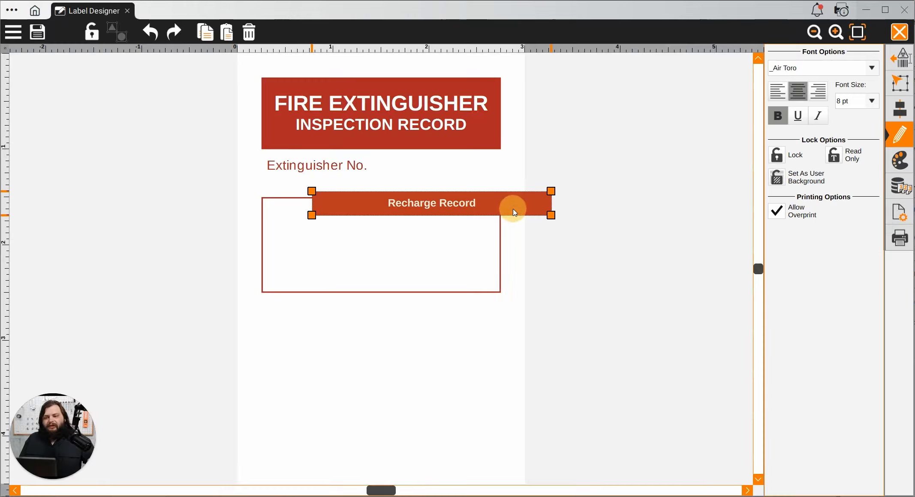
left_click(899, 83)
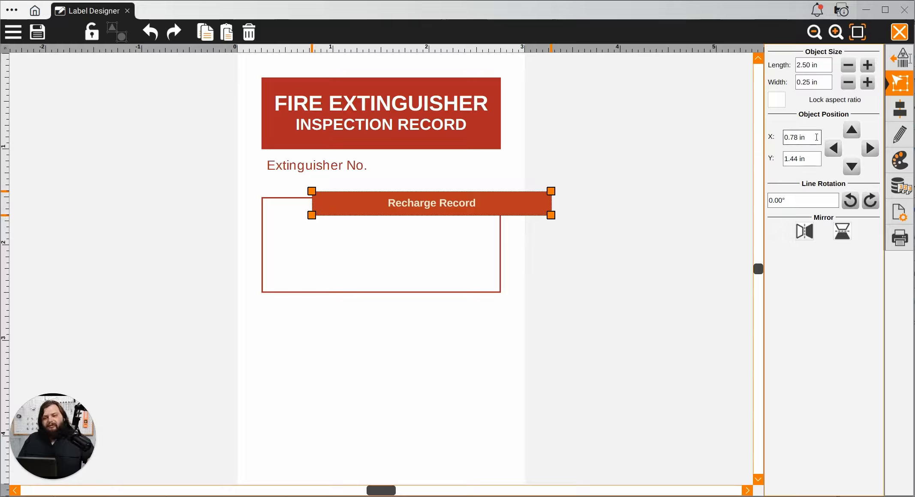
left_click(768, 137)
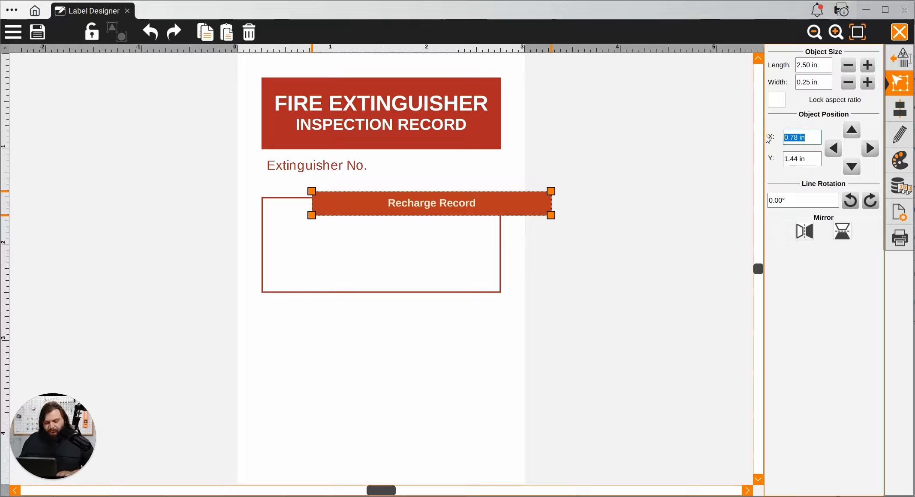
type(".25")
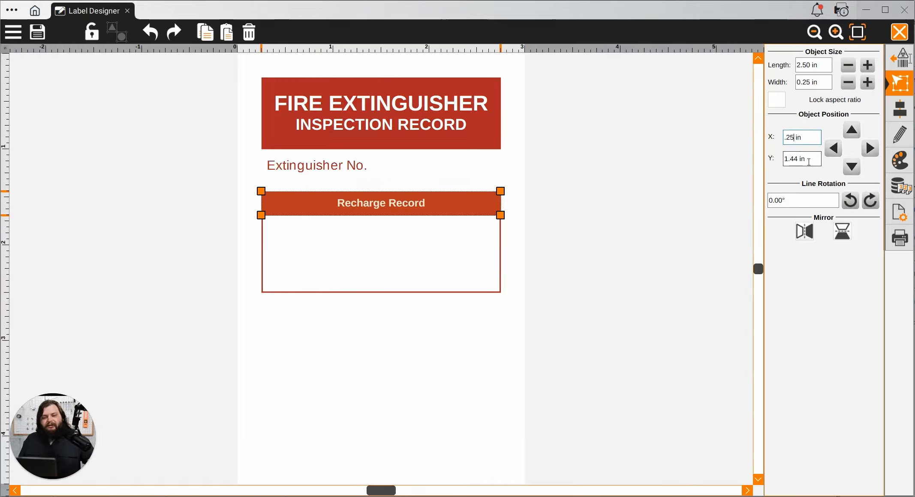
left_click(768, 159)
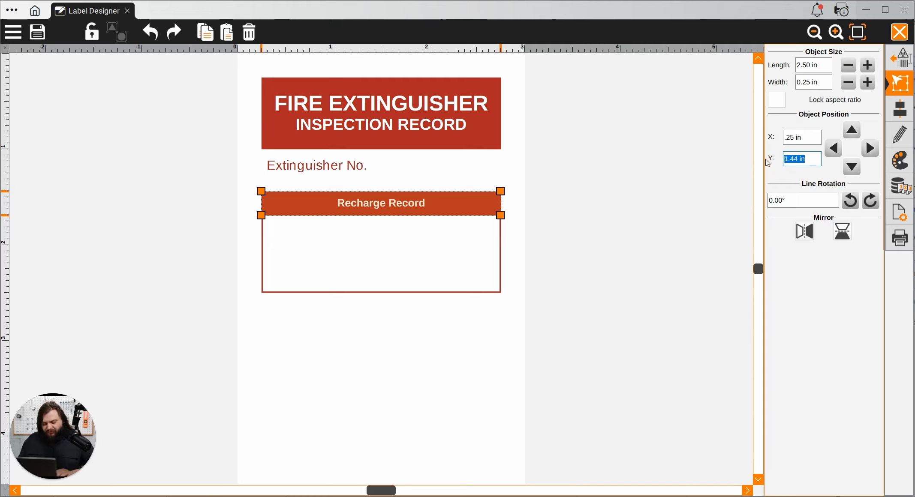
type("1.5")
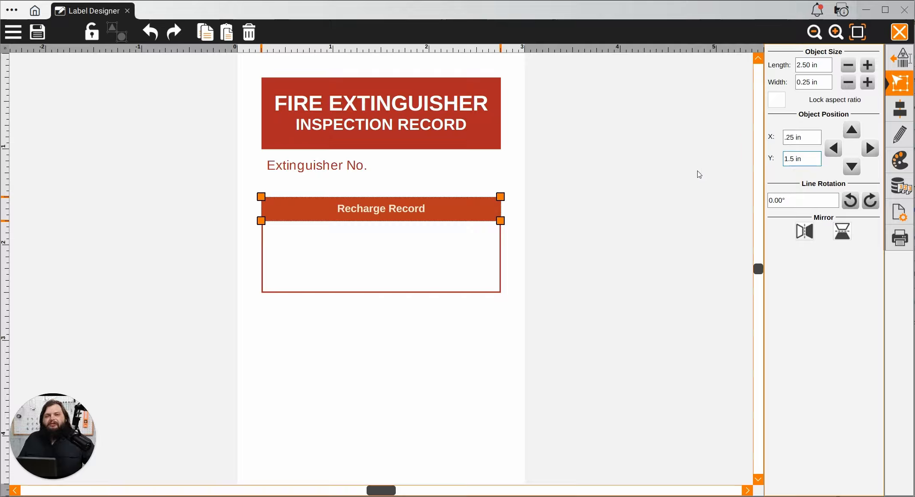
left_click(650, 191)
Step: Format the Extinguisher No. text as 8 pt bold
left_click(326, 168)
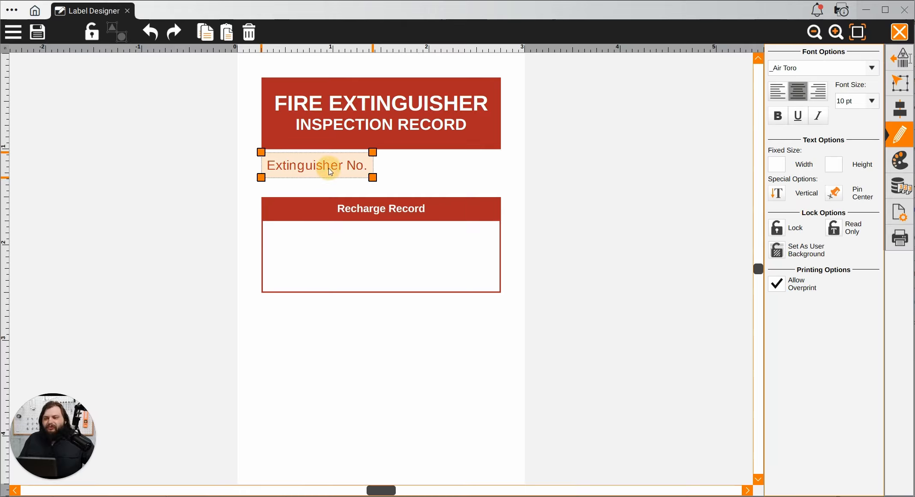
left_click(871, 101)
left_click(843, 123)
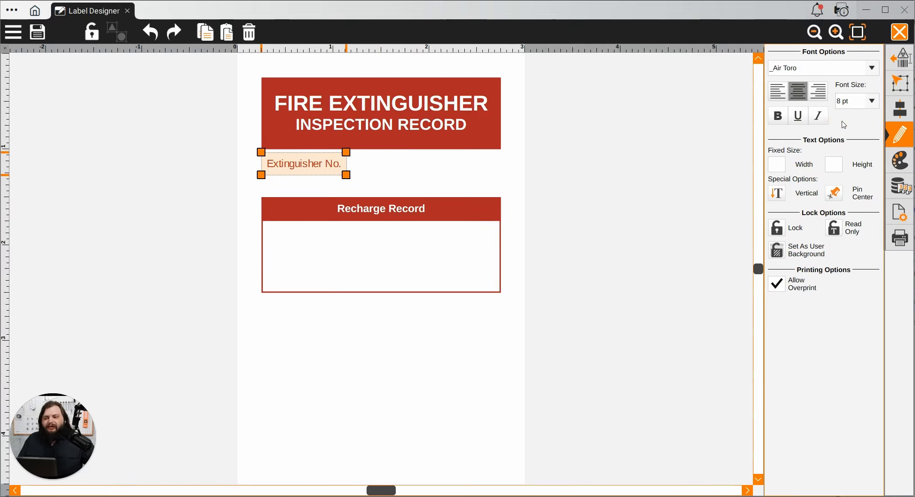
left_click(780, 121)
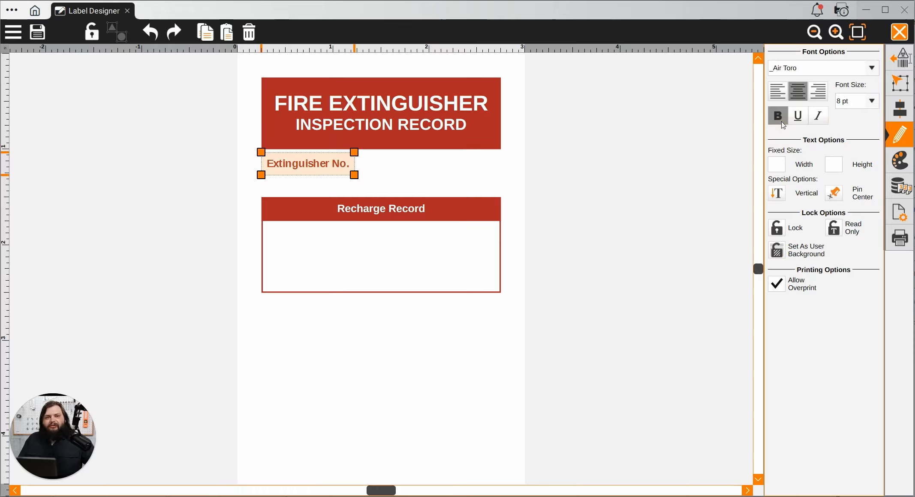
Step: Nudge the Extinguisher No. text down to Y 1.10 in, between the heading and the Recharge Record bar
left_click(907, 87)
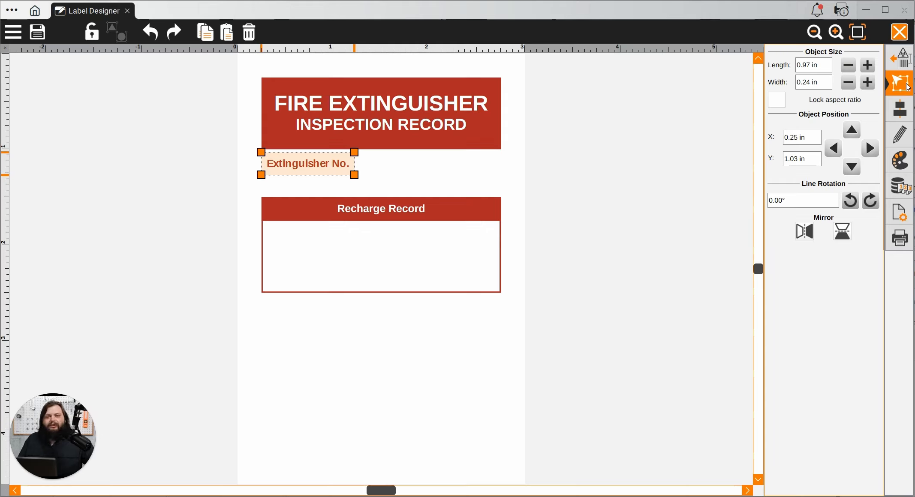
left_click(853, 168)
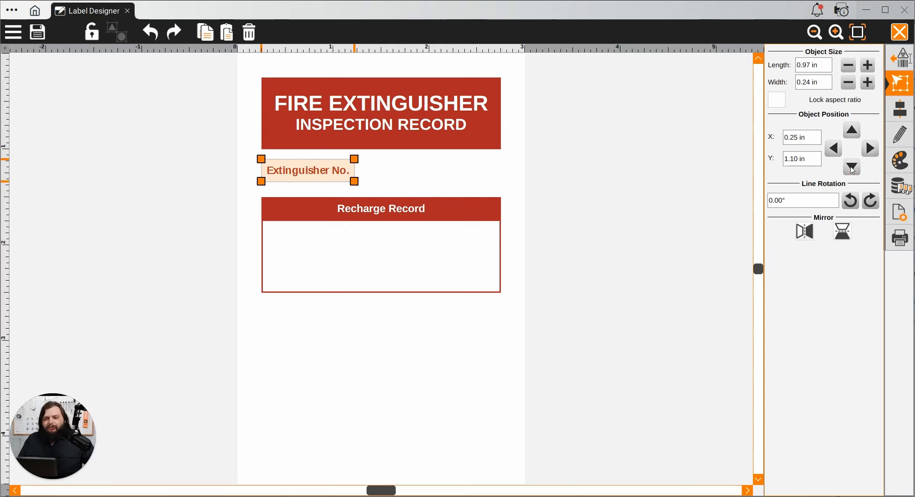
left_click(852, 168)
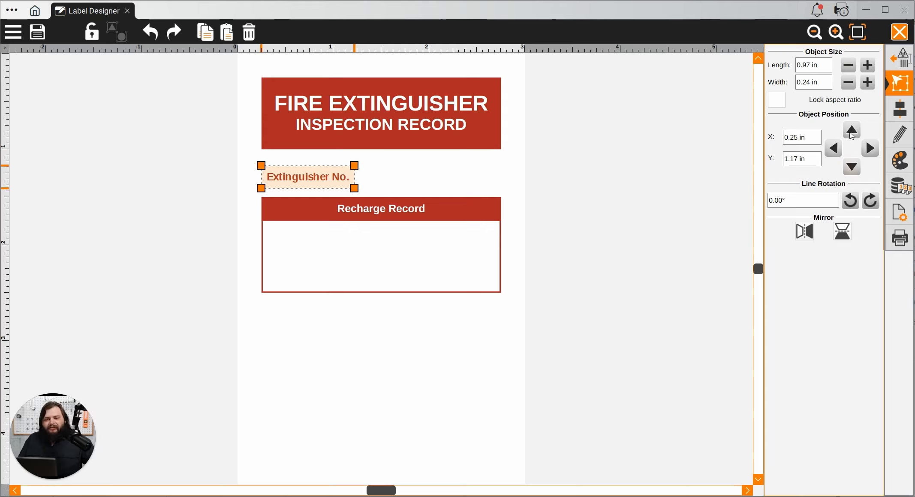
left_click(851, 131)
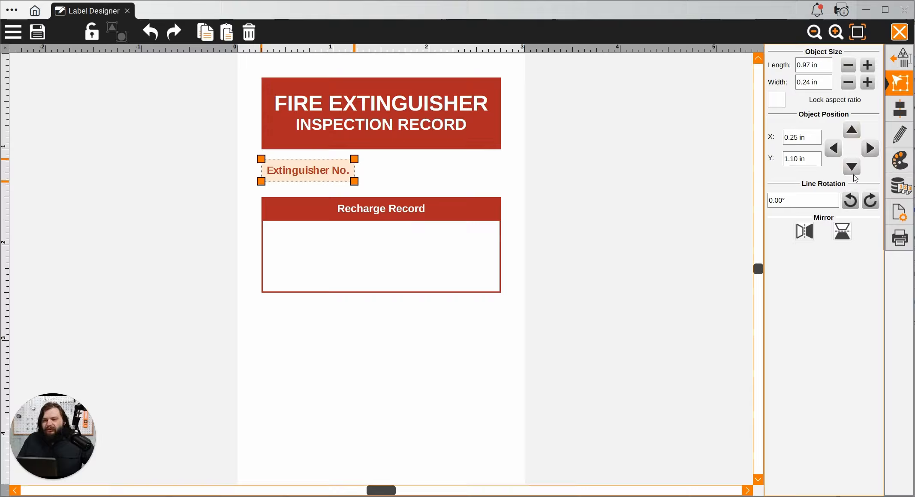
left_click(169, 165)
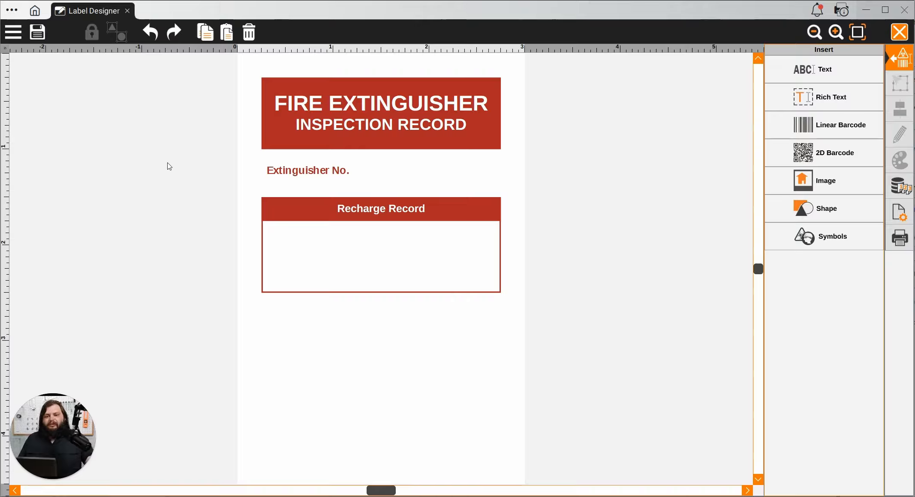
Step: Insert a straight line shape and give it a red colour with rounding turned off
left_click(835, 214)
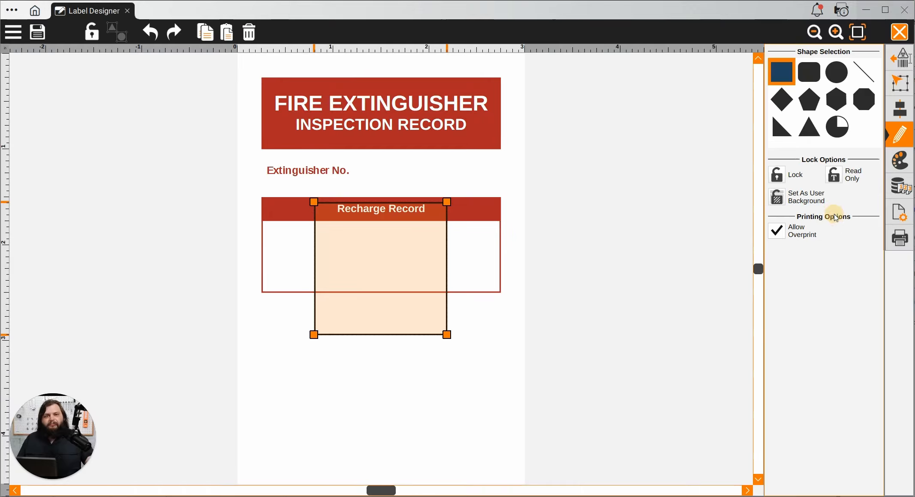
left_click(865, 77)
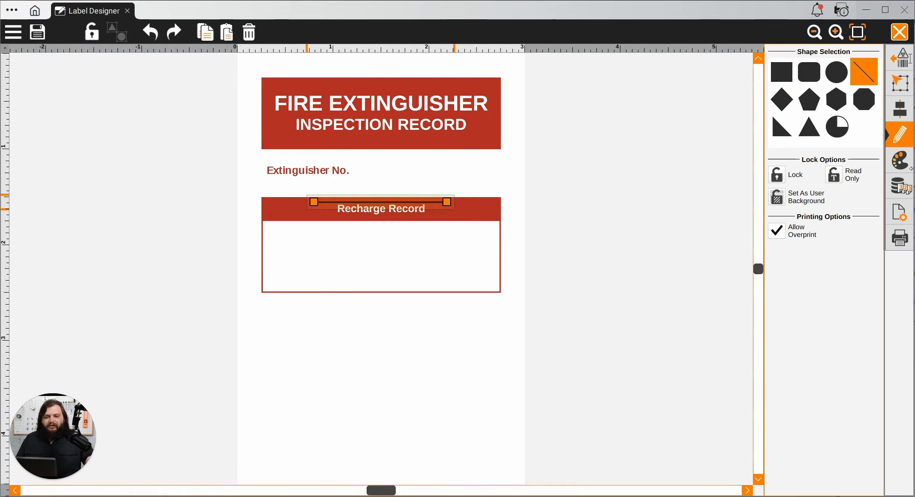
left_click(902, 162)
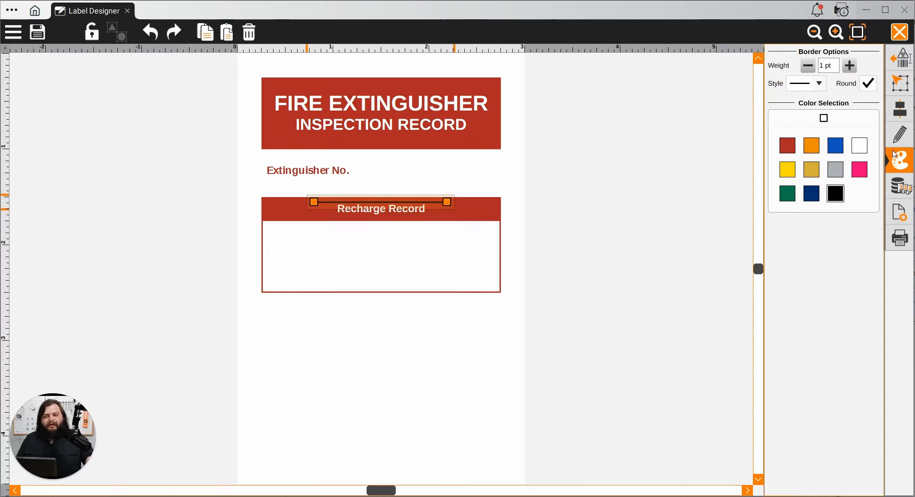
left_click(868, 84)
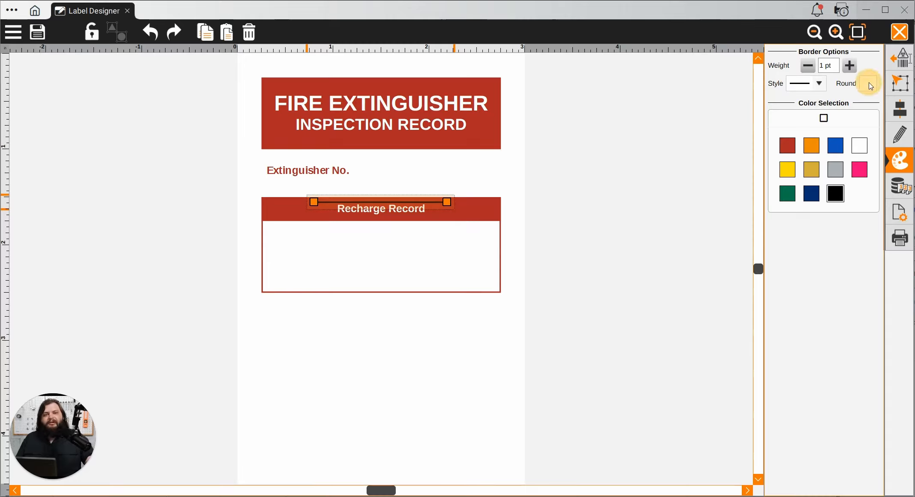
left_click(788, 150)
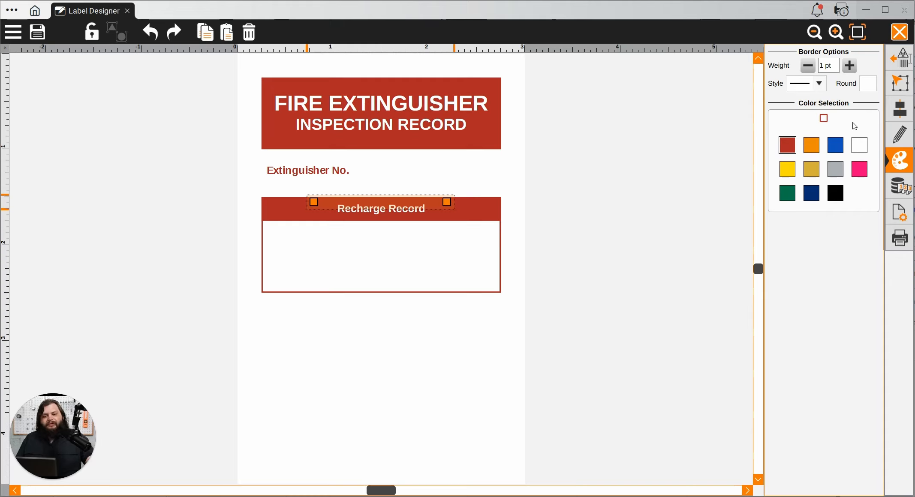
Step: Set the red line's length to 2.5 in and position it at X .25 in and Y 2 in, across the Recharge Record box
left_click(901, 85)
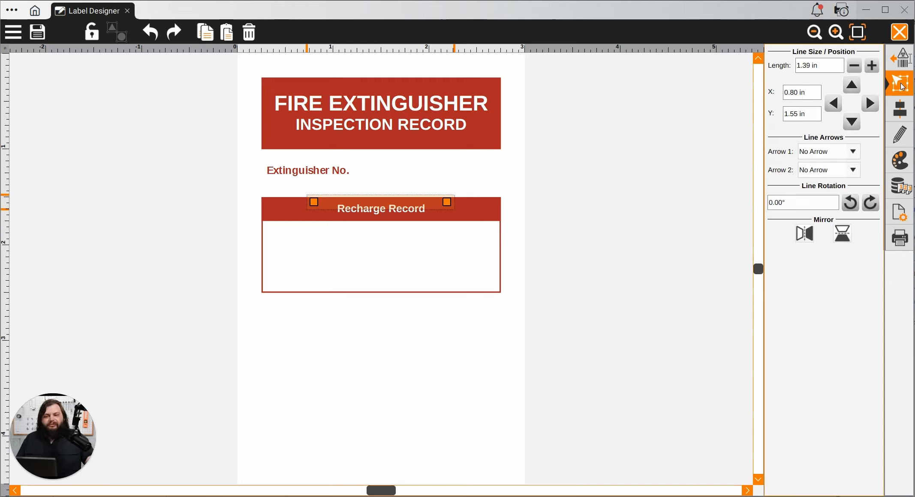
left_click_drag(833, 65, 785, 65)
type("2")
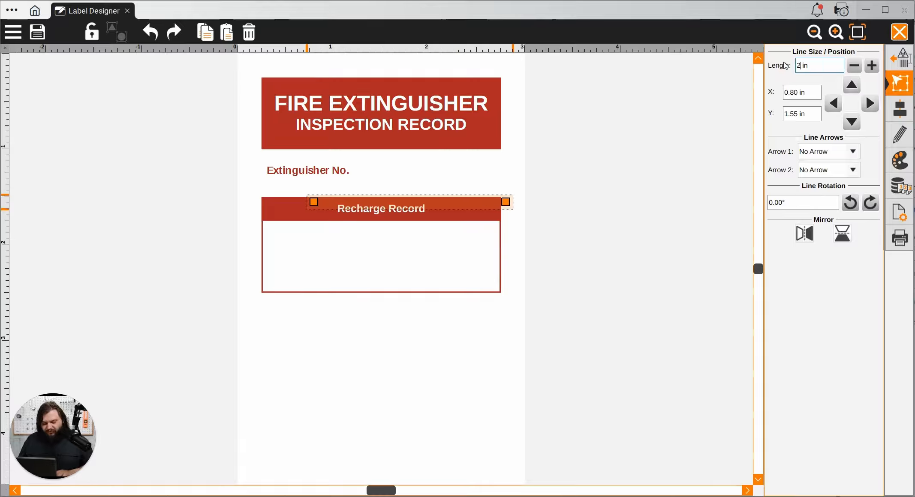
type(".5")
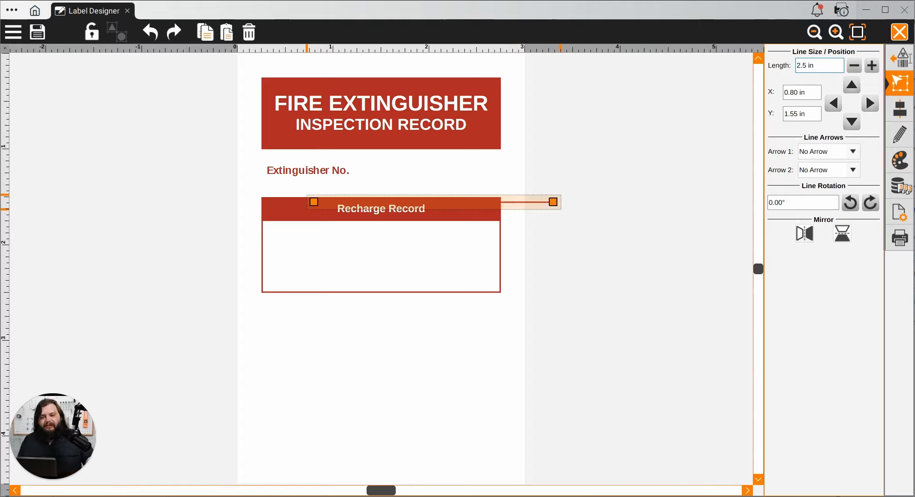
key("Tab")
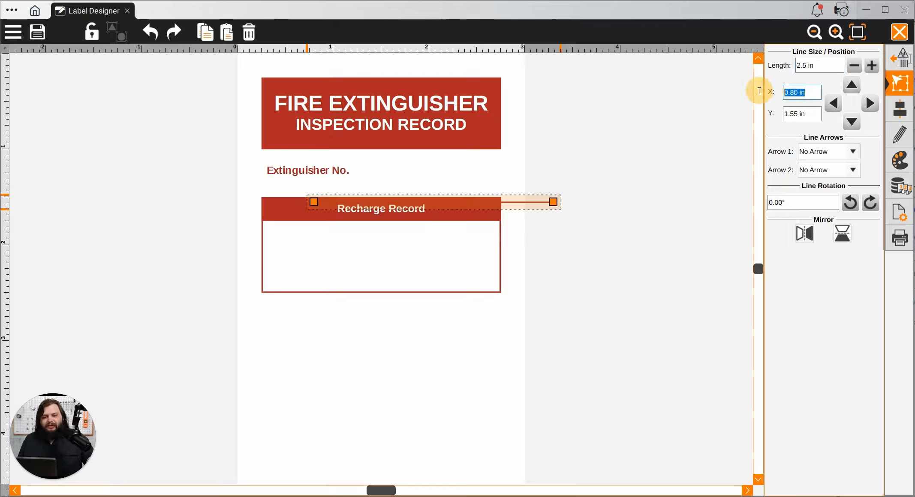
type(".25")
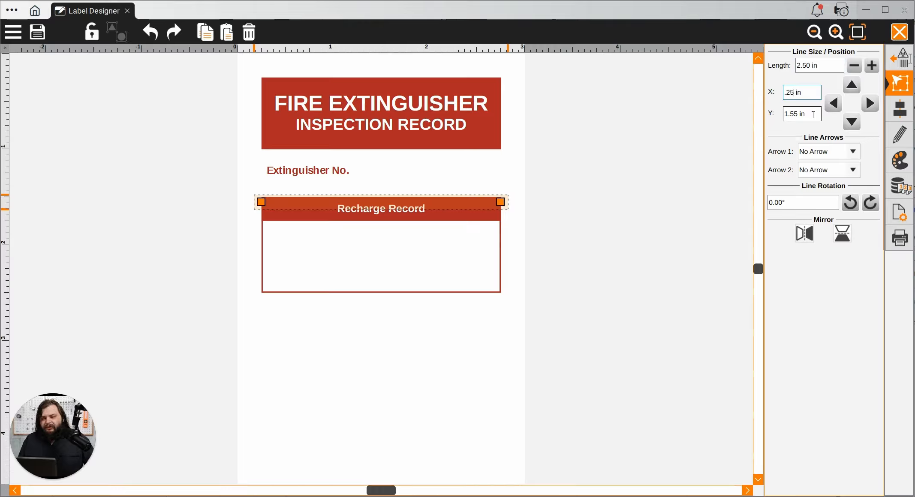
key("Tab")
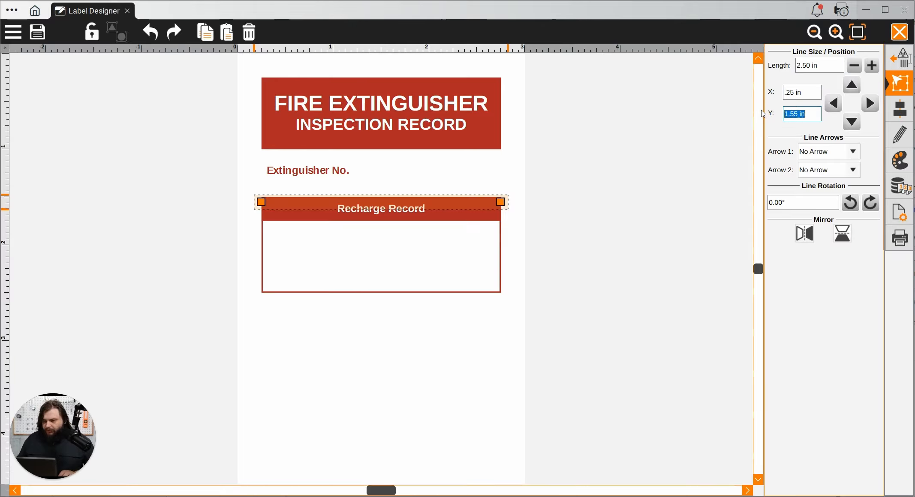
type("2")
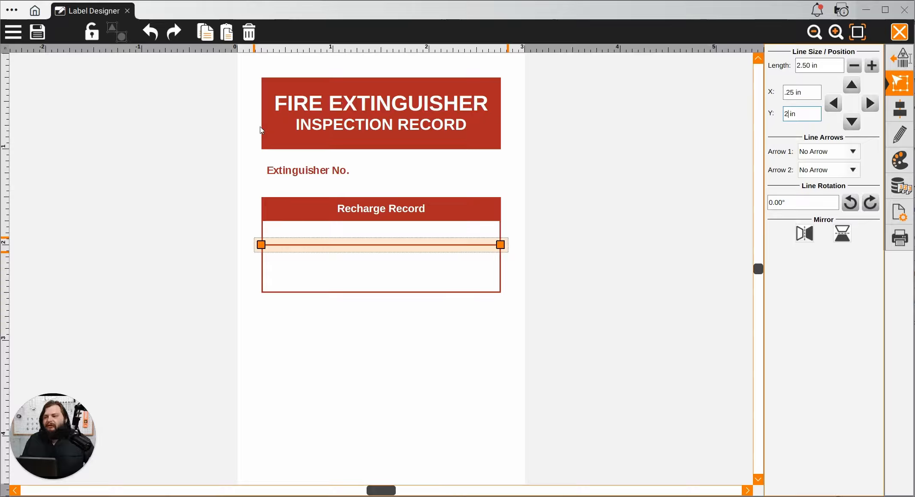
Step: Duplicate the horizontal red line and place the copy at Y 2.25 in as the box's second row divider
left_click(205, 35)
left_click(229, 34)
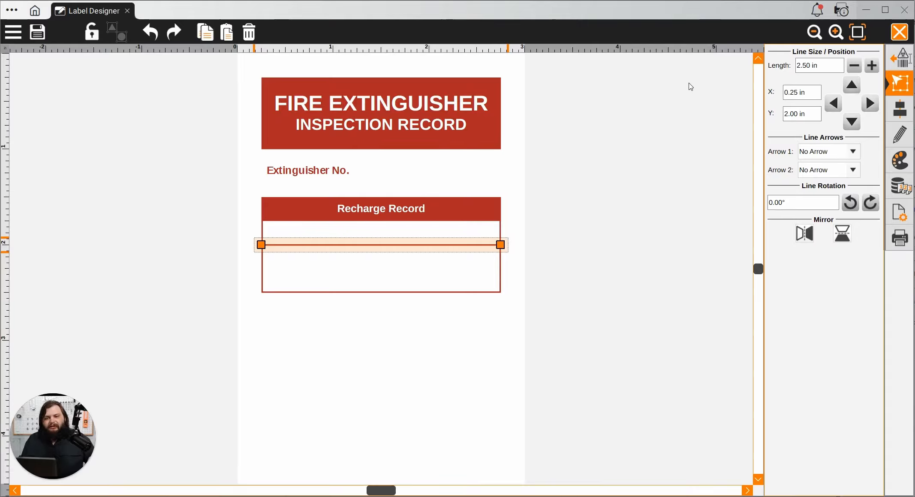
left_click(799, 114)
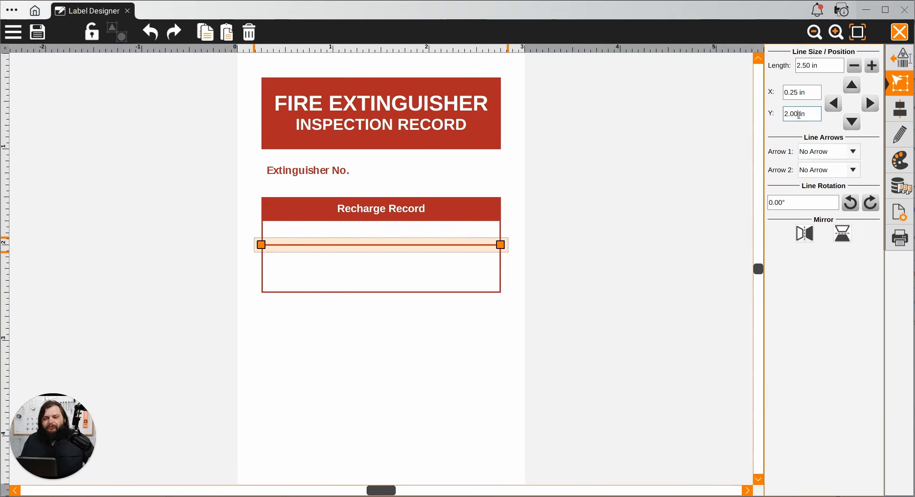
left_click_drag(798, 114, 792, 115)
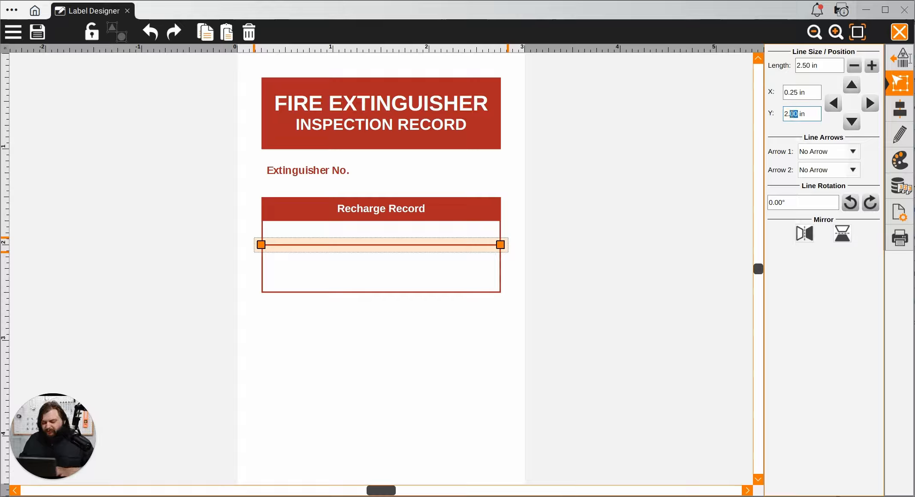
type("25")
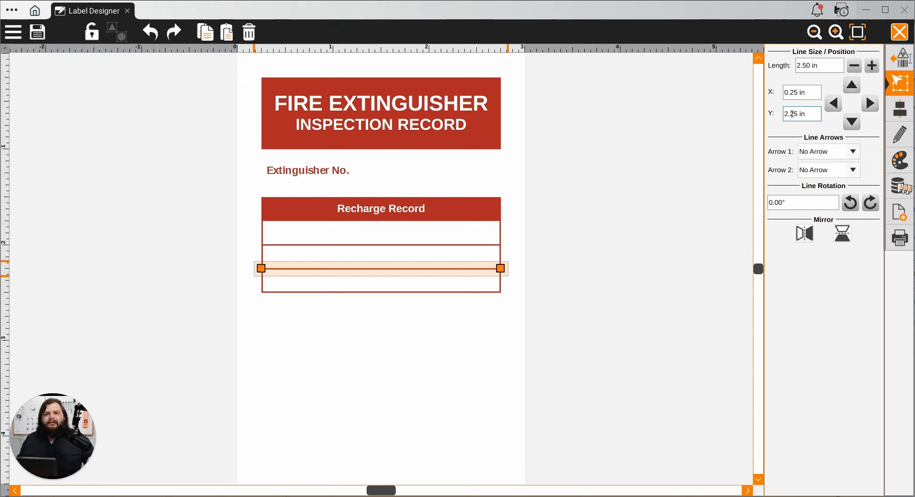
Step: Insert another straight line shape and colour it red
left_click(909, 58)
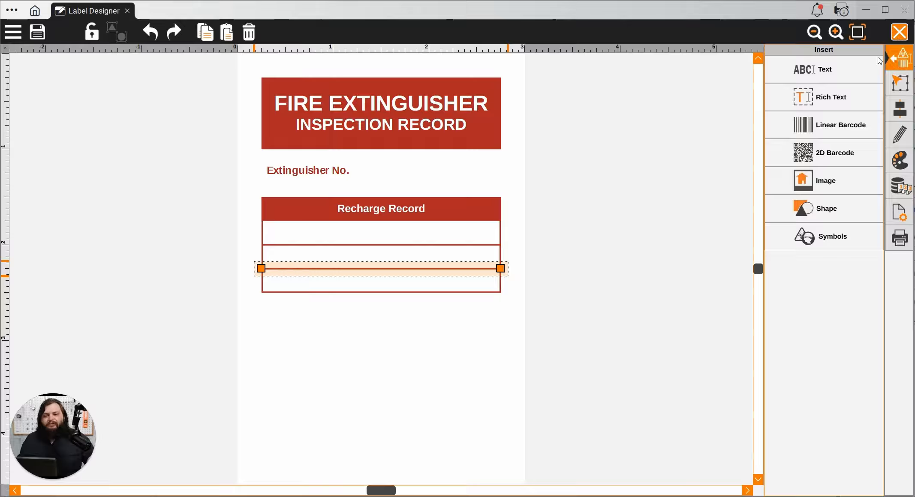
left_click(836, 210)
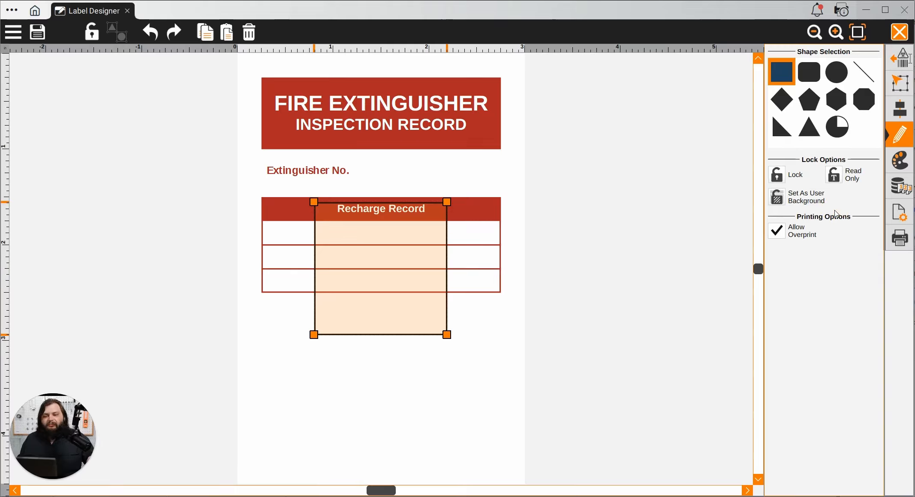
left_click(871, 68)
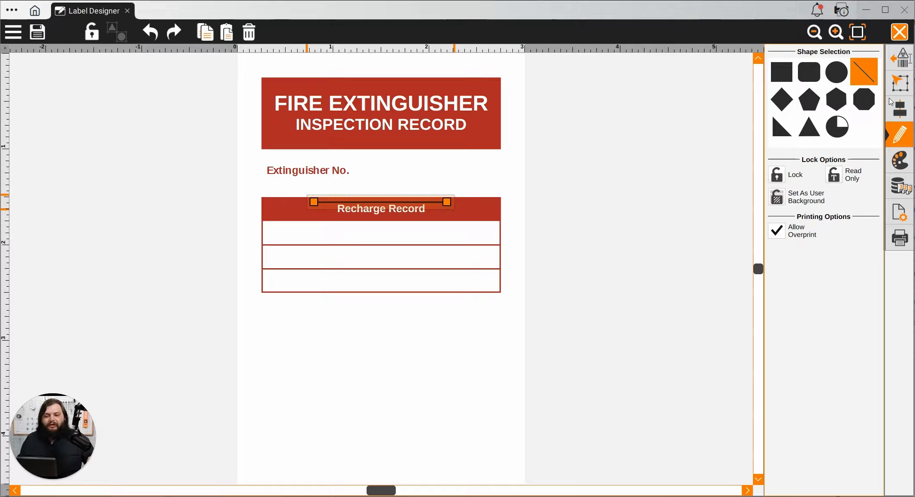
left_click(900, 161)
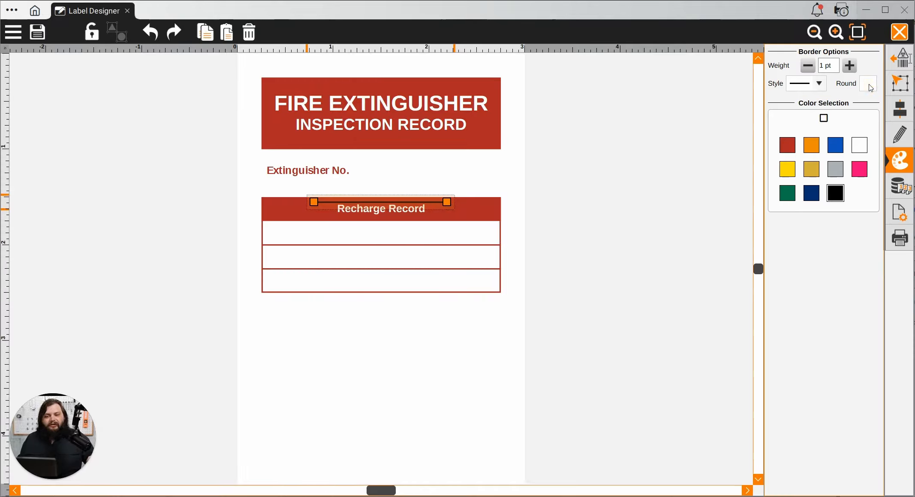
left_click(788, 146)
Step: Rotate the new red line to 90° and set its length to .75 in
left_click(906, 90)
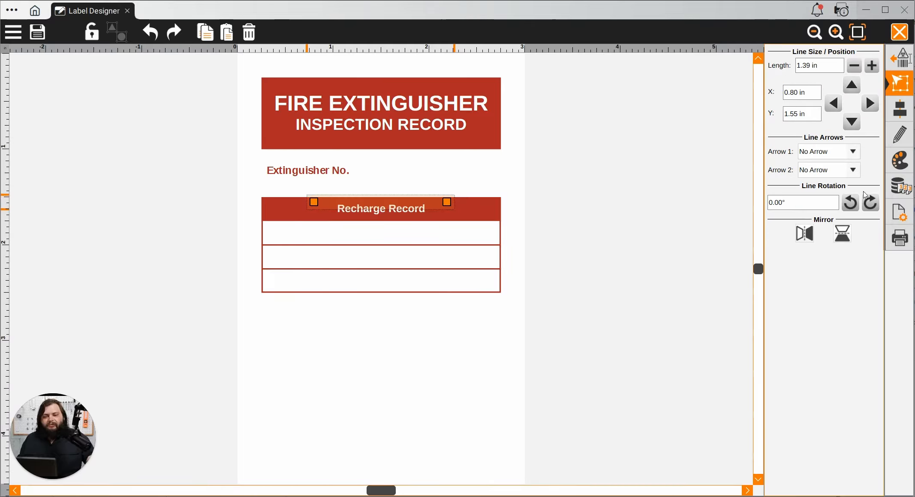
left_click(870, 202)
left_click(871, 203)
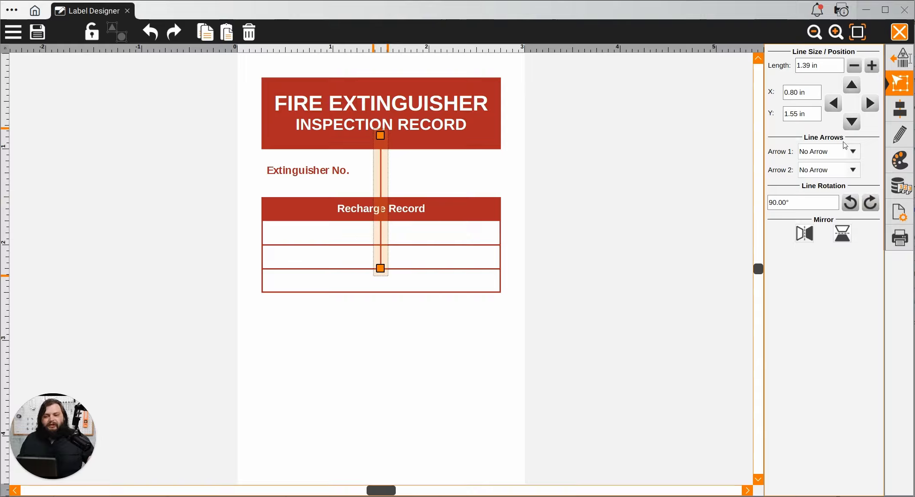
left_click_drag(836, 68, 767, 70)
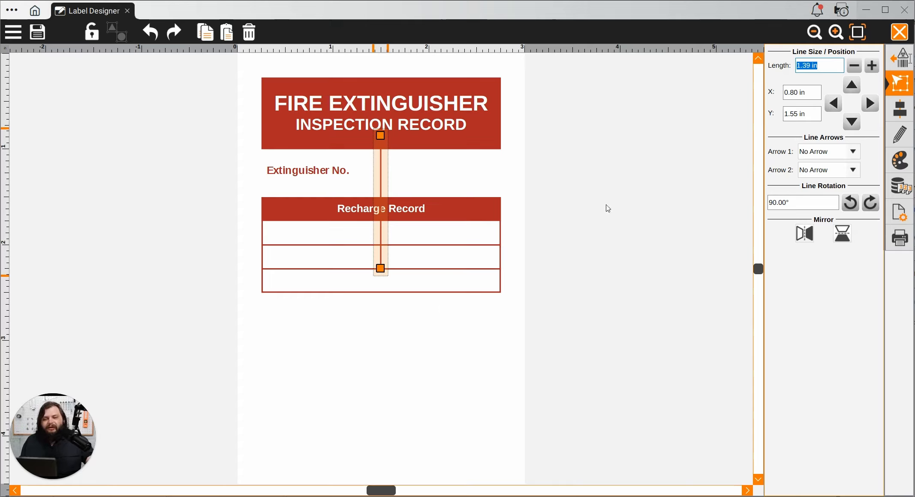
type(".75 in")
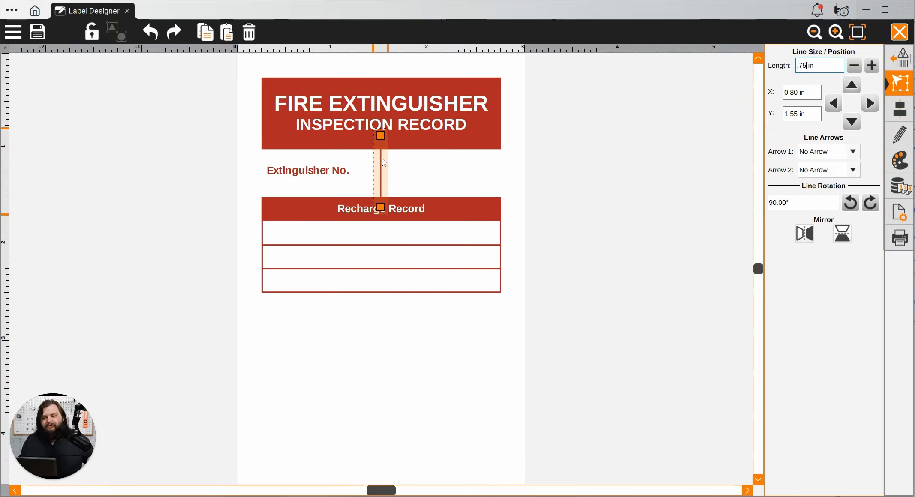
Step: Move the vertical line down to Y 2.43 in so it spans the three Recharge Record rows, and centre it horizontally on the label
left_click_drag(384, 162, 375, 242)
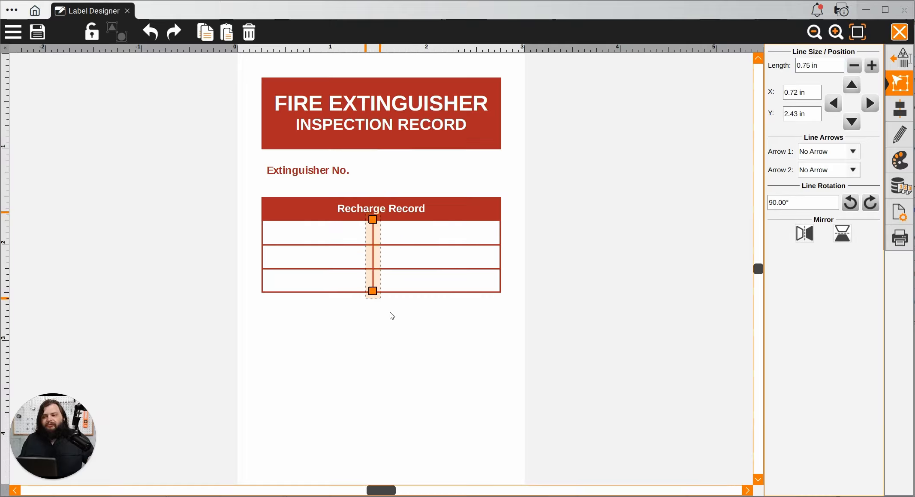
scroll(386, 311, "up", 10)
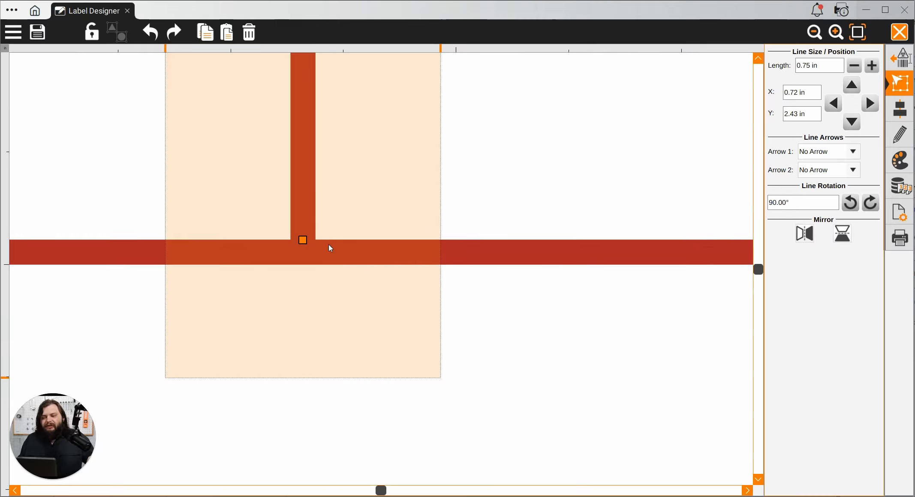
scroll(330, 244, "down", 5)
scroll(386, 231, "down", 3)
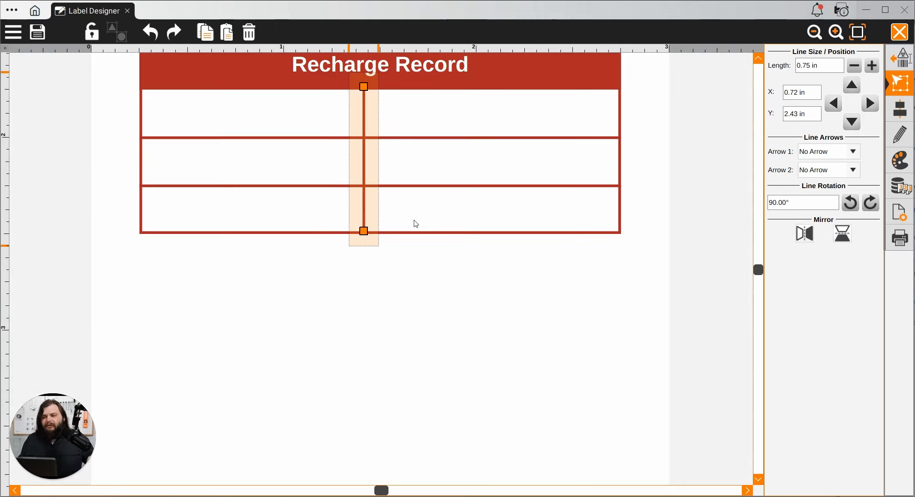
scroll(377, 86, "up", 6)
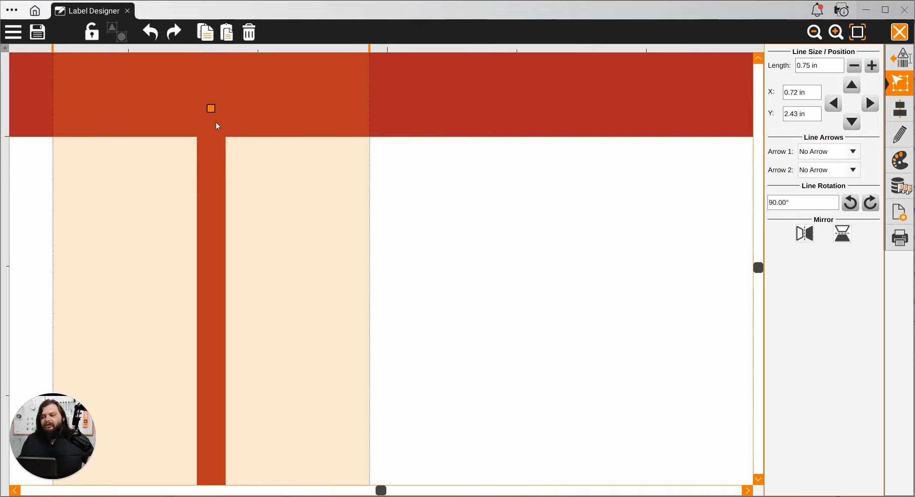
scroll(451, 195, "down", 4)
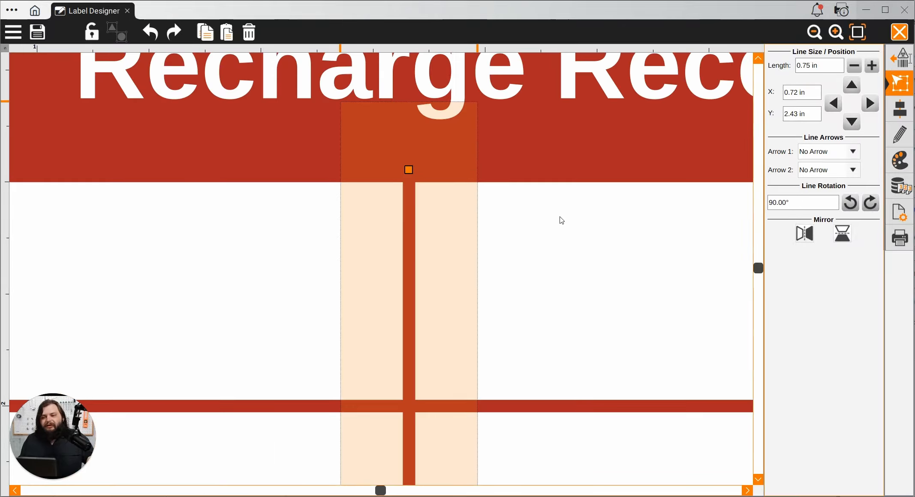
scroll(606, 289, "down", 3)
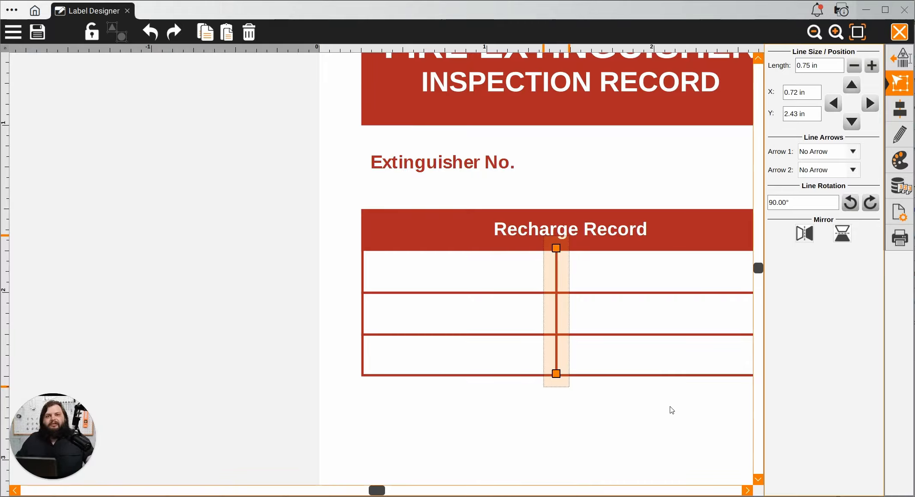
left_click(899, 118)
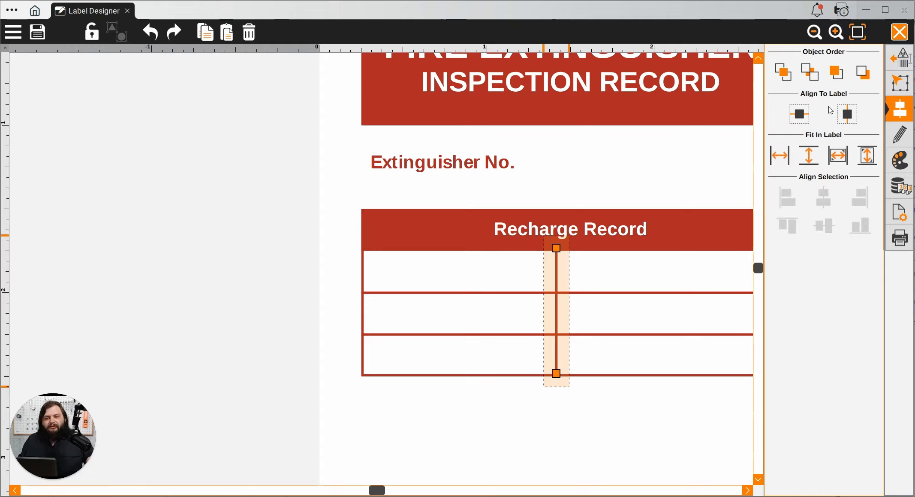
left_click(847, 115)
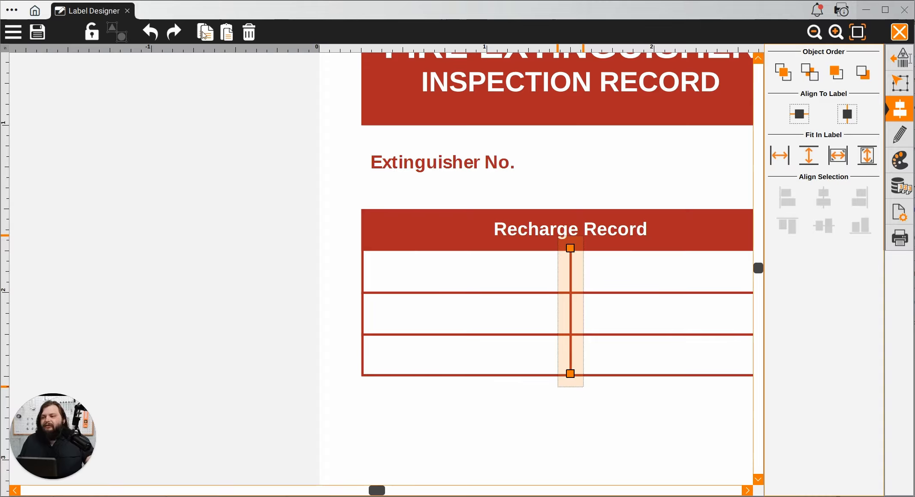
Step: Duplicate the centred vertical line and shift the copy right to X 1.29 in as another column divider
left_click(902, 84)
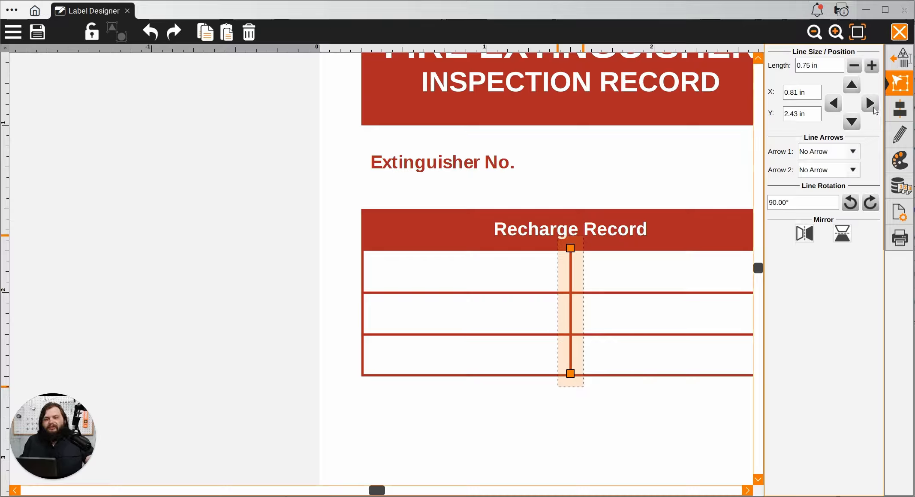
left_click(868, 104)
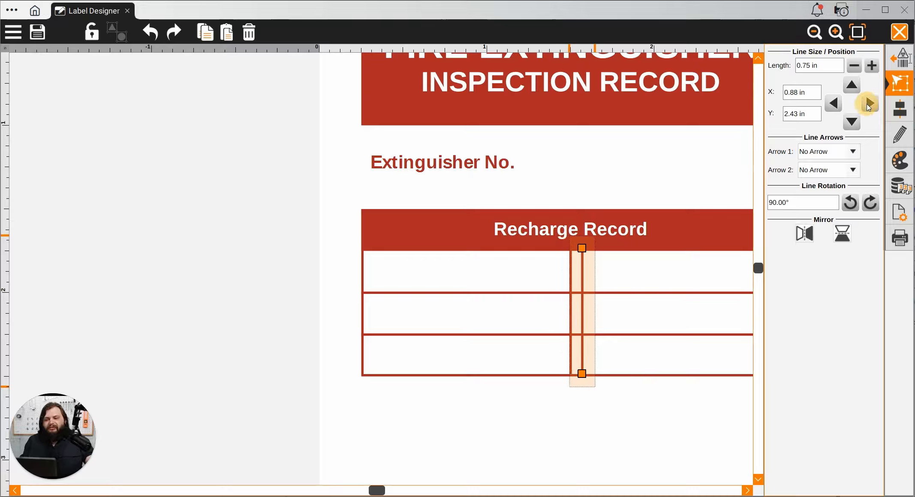
left_click(867, 104)
left_click(868, 105)
left_click(868, 104)
left_click(868, 104)
left_click(867, 105)
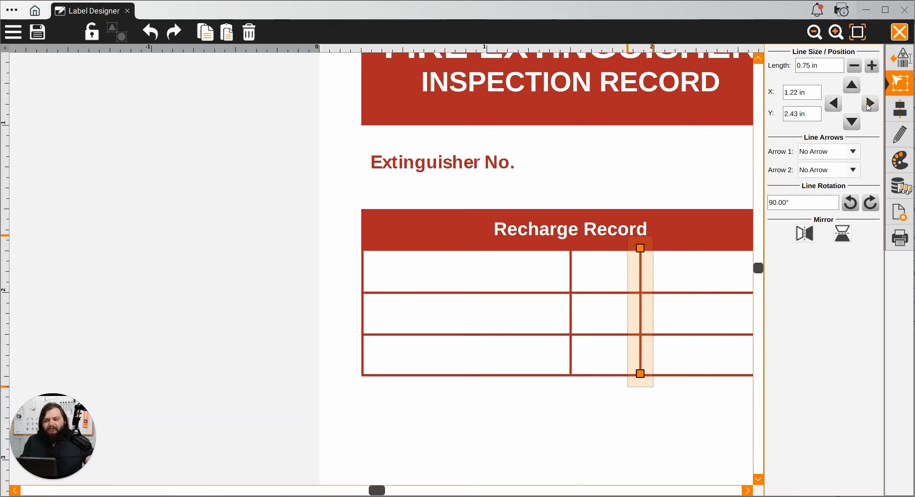
left_click(868, 104)
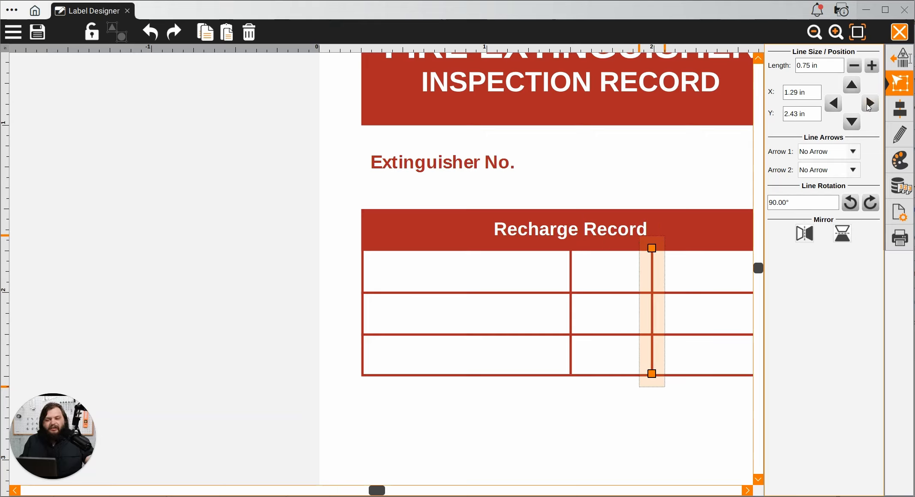
Step: Duplicate the centre column divider again and shift this copy left to X 0.04 in
left_click(575, 285)
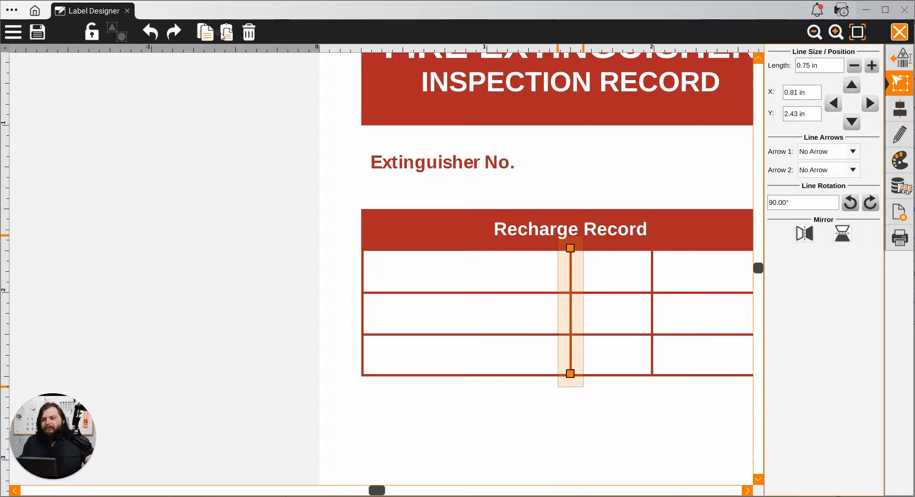
left_click(834, 105)
left_click(833, 105)
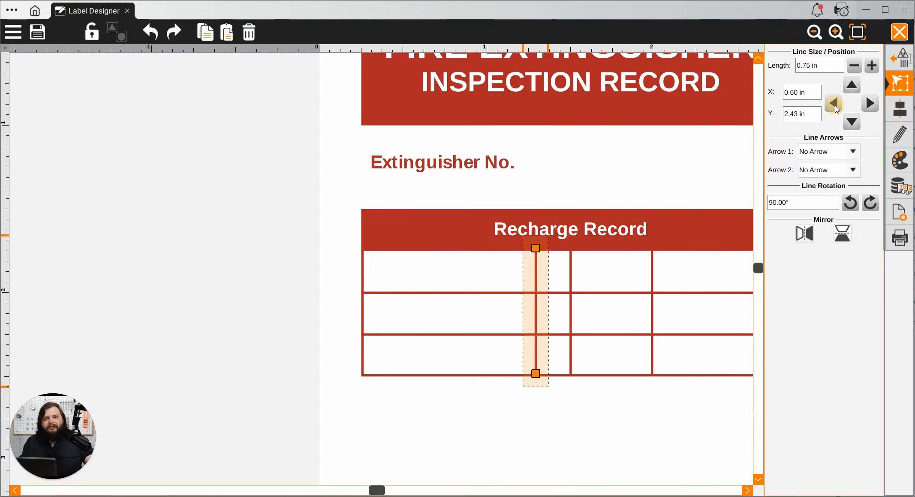
left_click(833, 105)
left_click(834, 104)
left_click(833, 105)
left_click(834, 104)
left_click(834, 105)
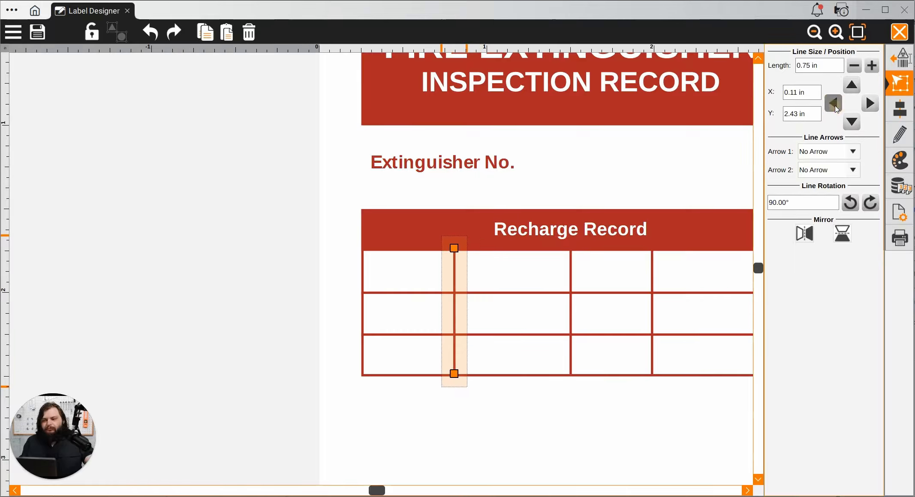
left_click(834, 105)
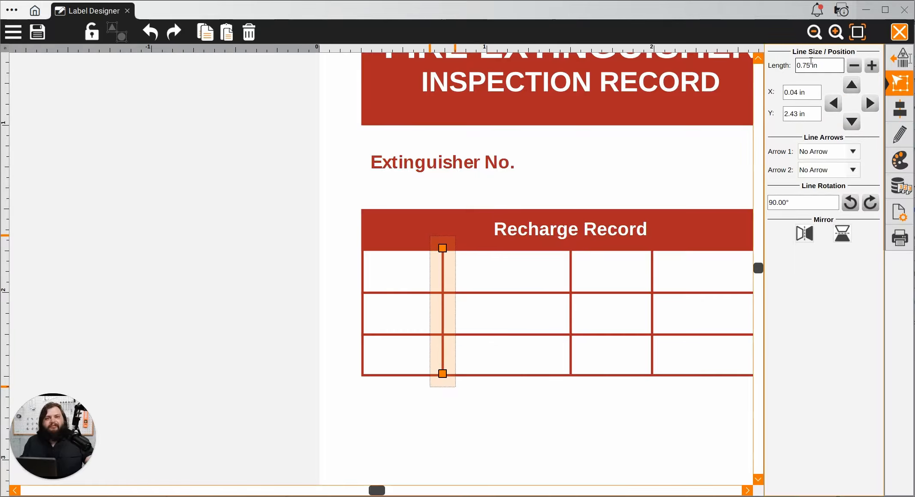
Step: Duplicate the "Extinguisher No." text and change the copy's wording to "Date"
left_click(858, 37)
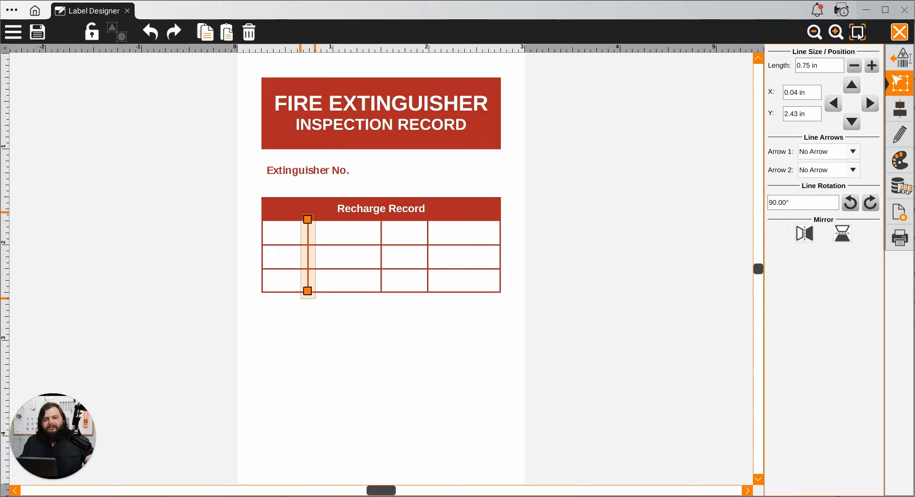
left_click(659, 287)
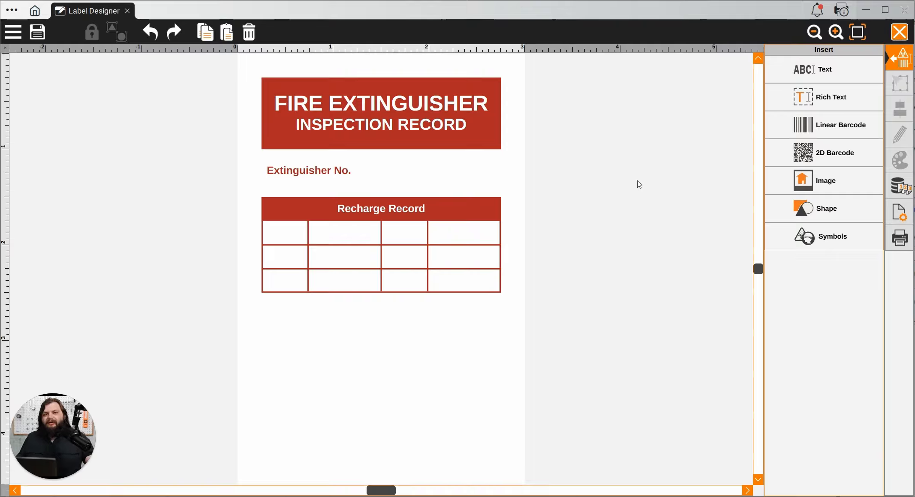
left_click(348, 176)
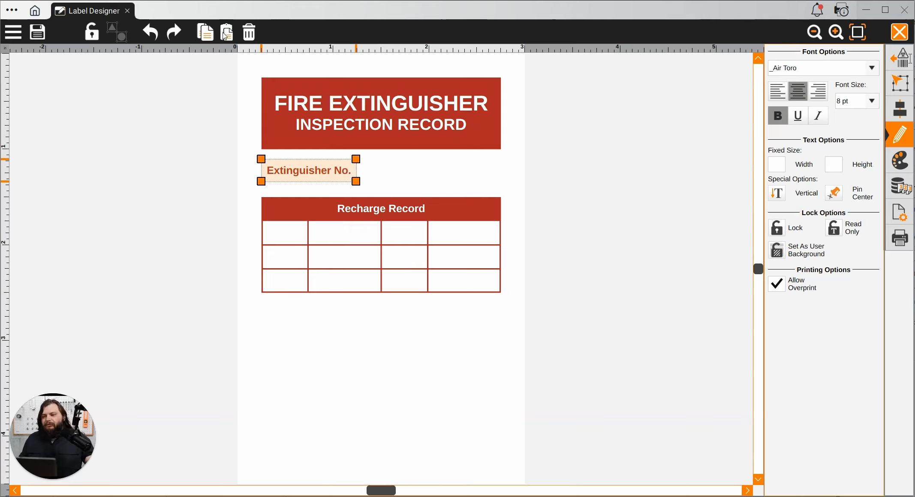
left_click(314, 171)
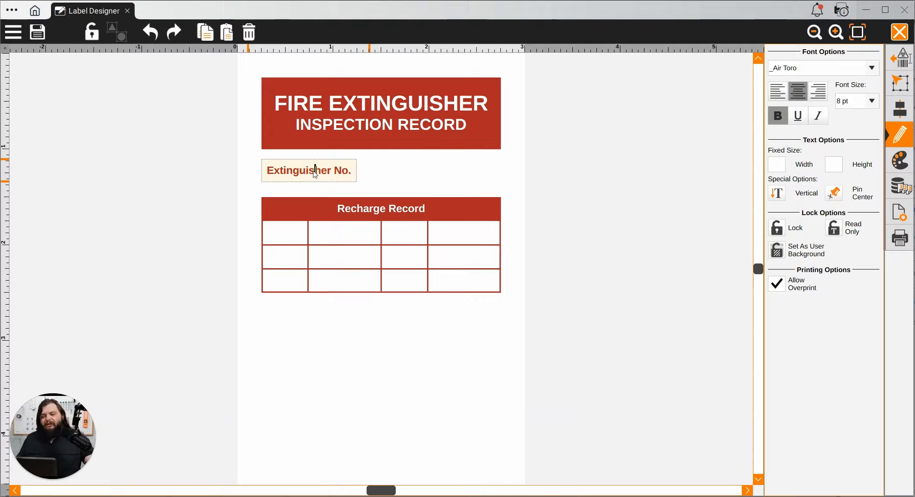
left_click_drag(356, 174, 238, 175)
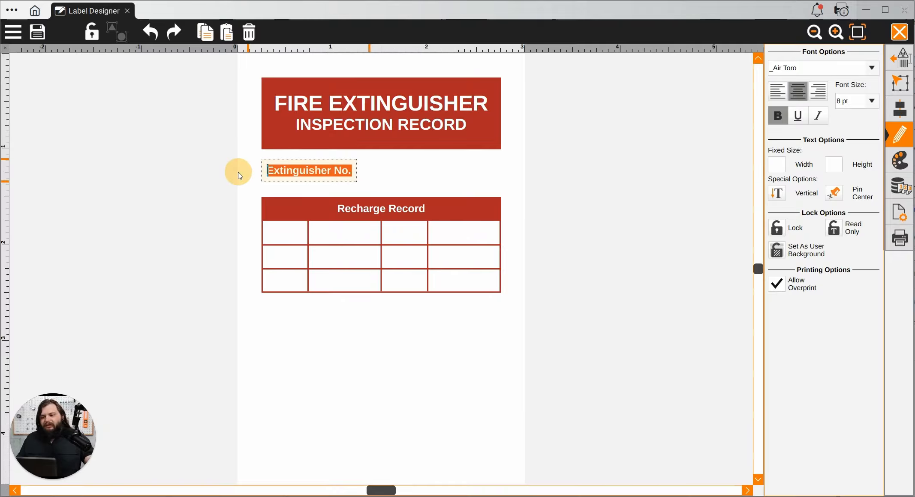
type("Date")
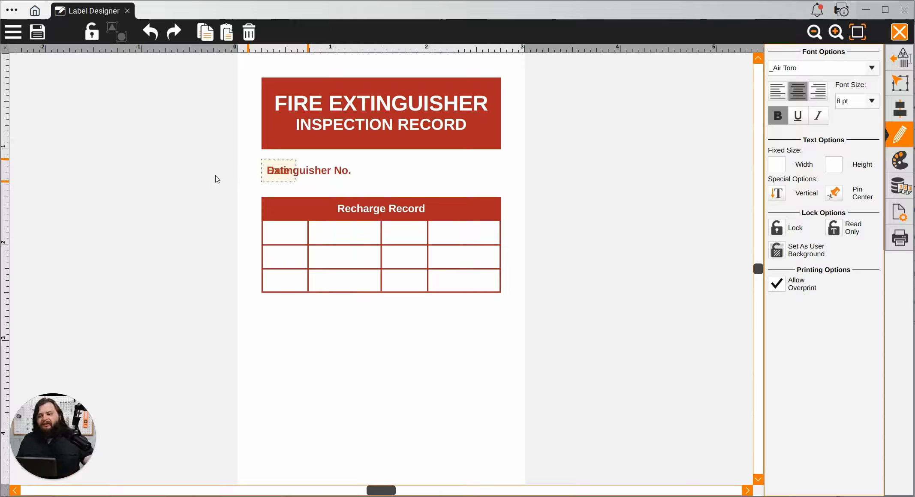
Step: Place the Date text in the first cell of the table's header row and a copy of it in the third cell
left_click(241, 177)
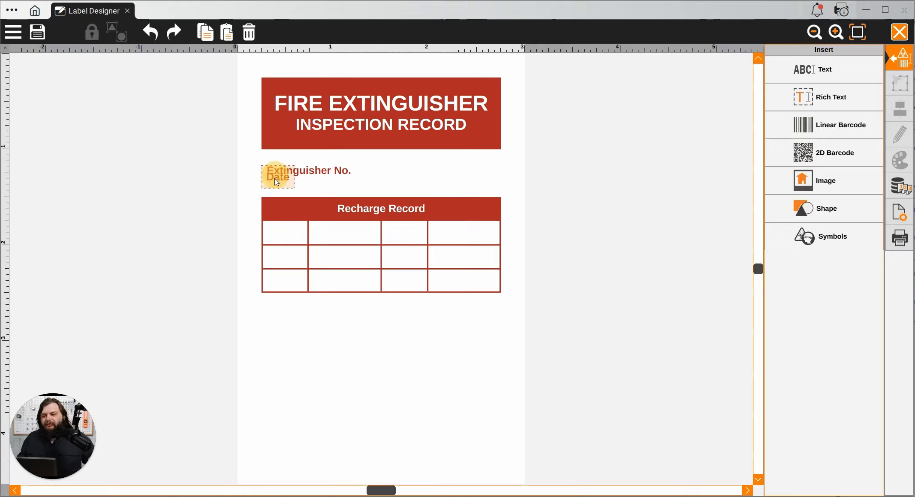
left_click_drag(281, 236, 281, 231)
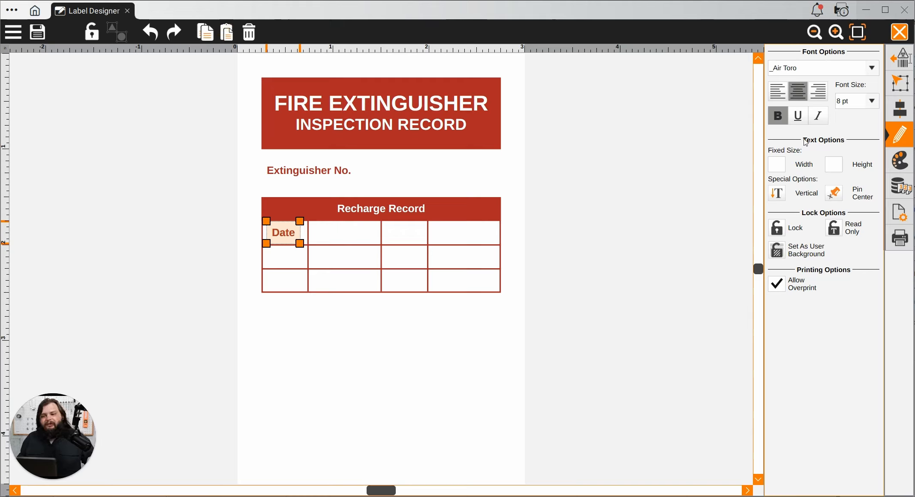
left_click(197, 243)
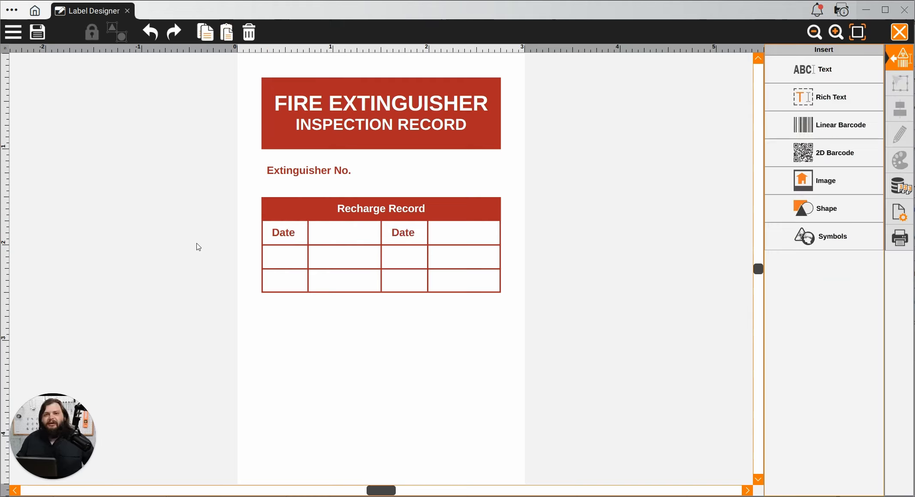
Step: Duplicate the first Date text and change the copy's wording to "By"
left_click(286, 234)
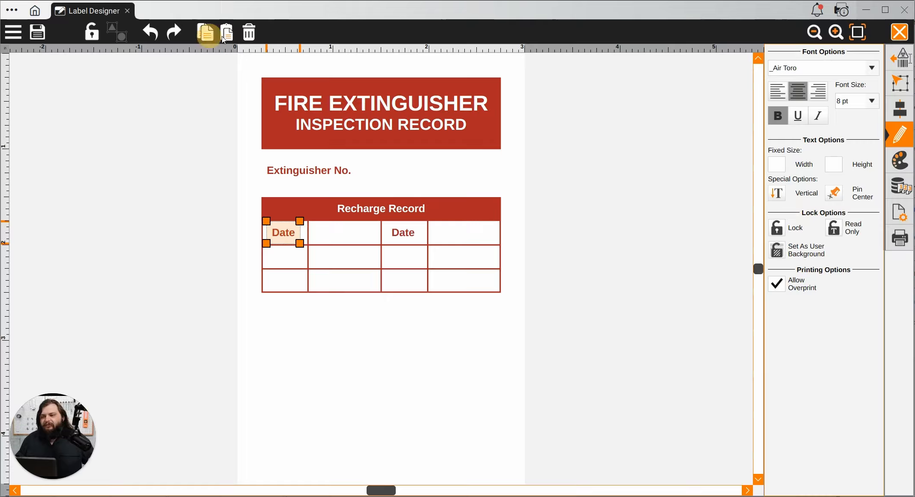
left_click(286, 240)
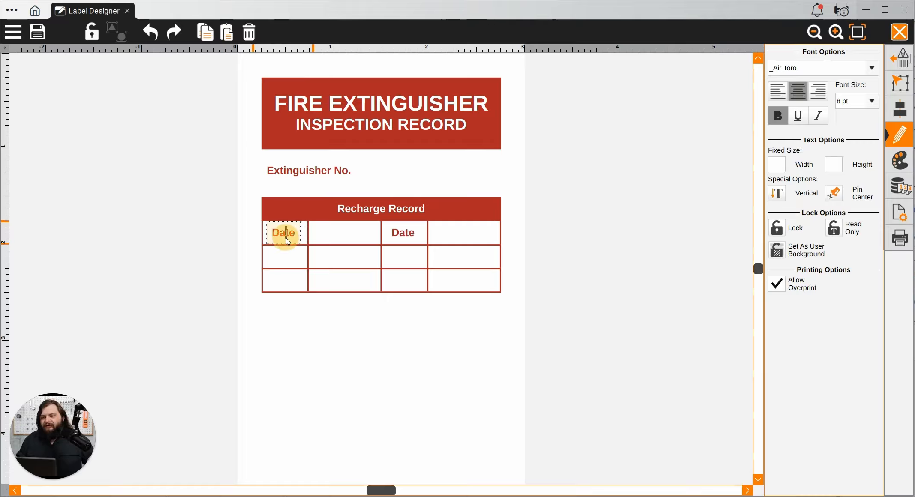
left_click_drag(296, 234, 254, 233)
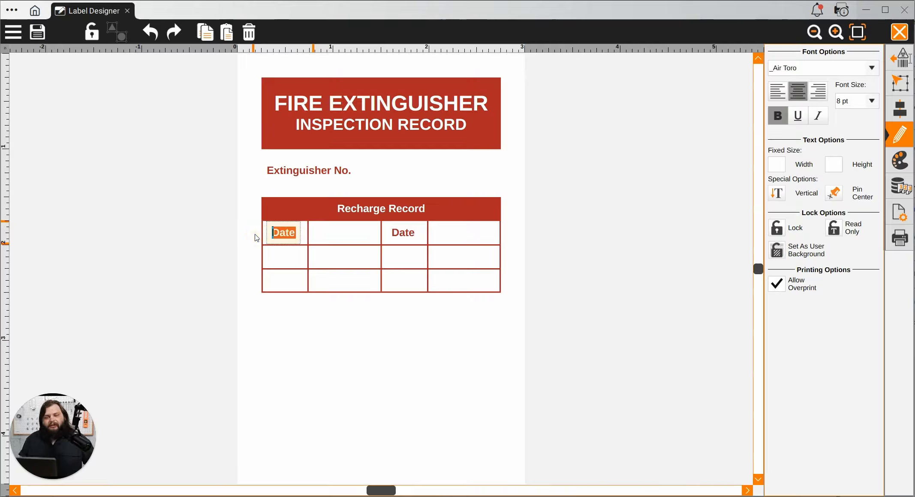
type("By")
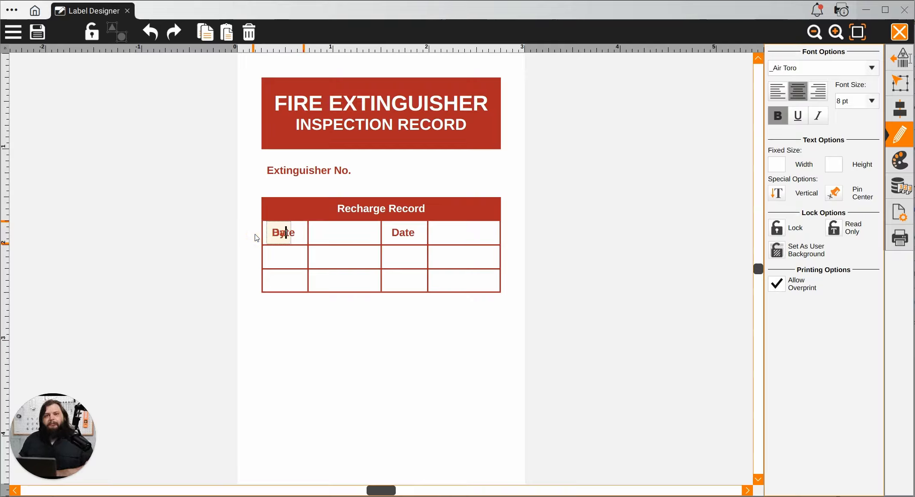
key("Escape")
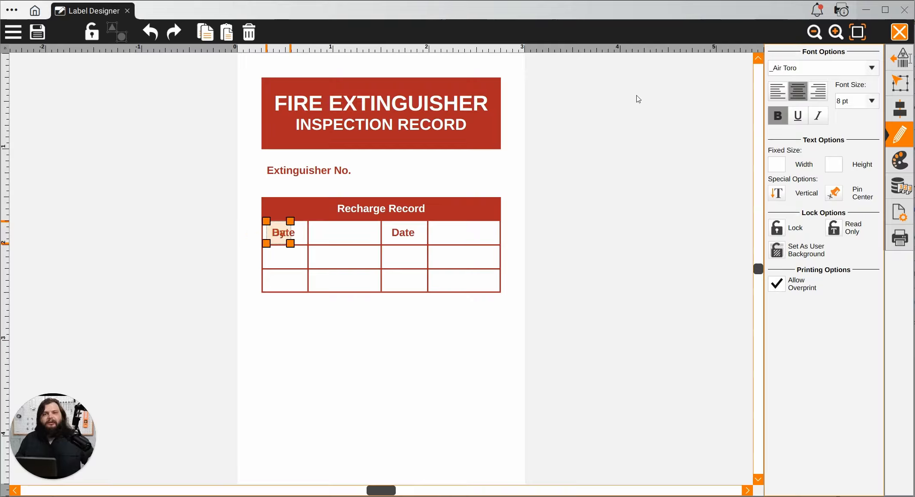
Step: Shift the By text across into the second header cell and place a copy of it in the fourth cell
left_click(906, 90)
left_click(870, 149)
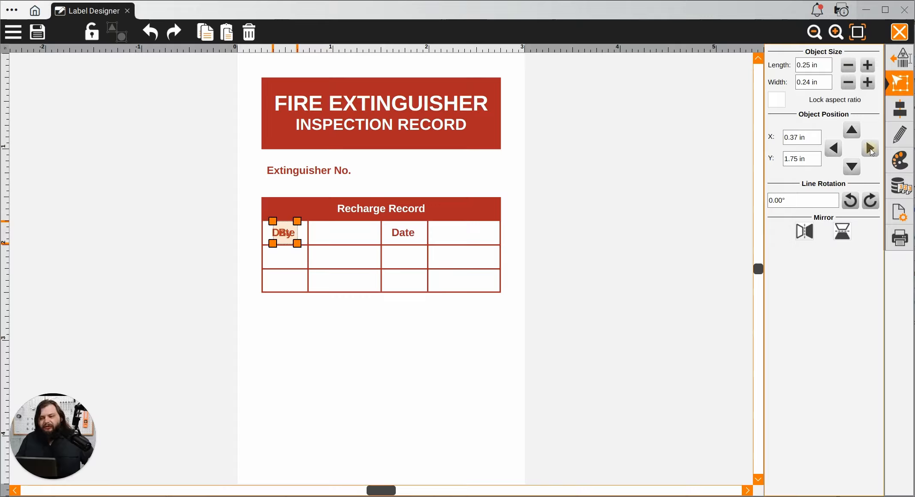
left_click(870, 149)
left_click(870, 149)
left_click(644, 179)
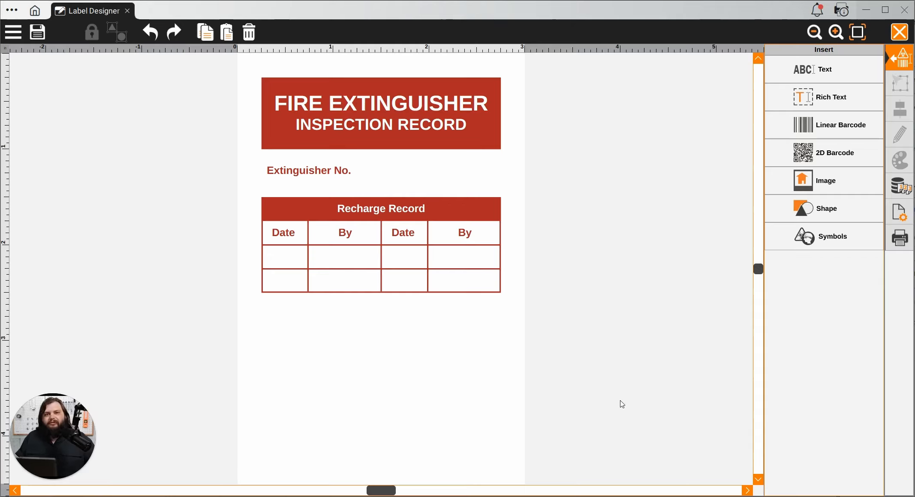
Step: Group the whole Recharge Record table with its lines and texts, and duplicate the group
left_click_drag(644, 385, 161, 166)
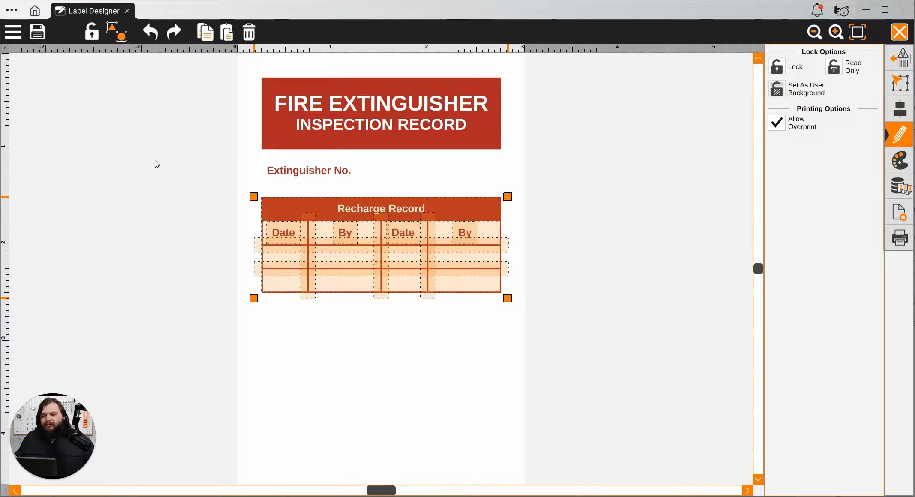
left_click(118, 34)
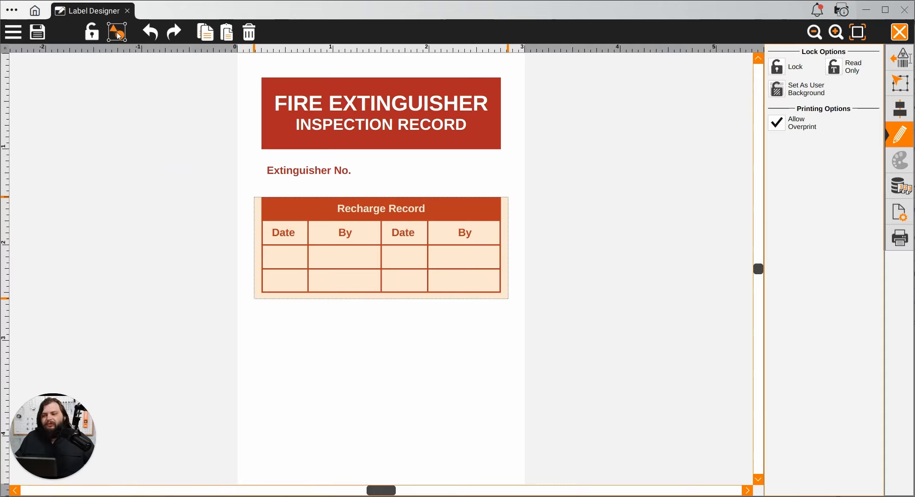
left_click(210, 39)
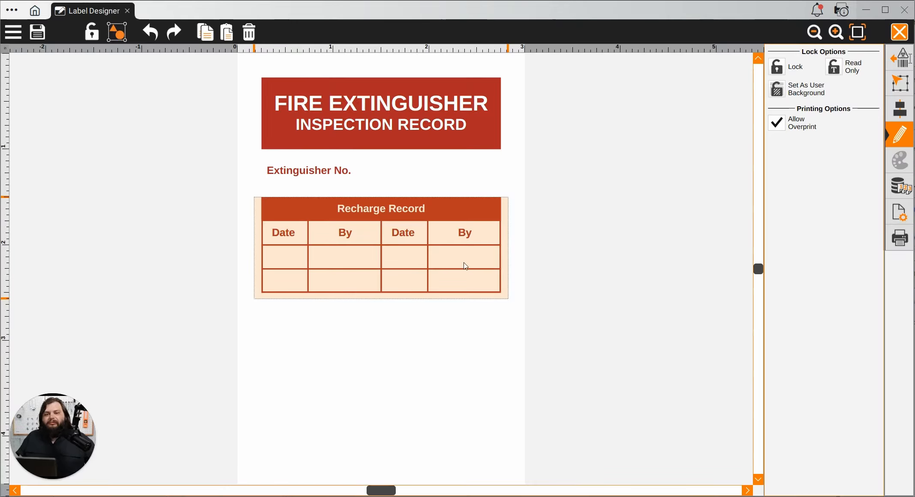
Step: Move the duplicated table down the label to Y 2.75 in
left_click(907, 87)
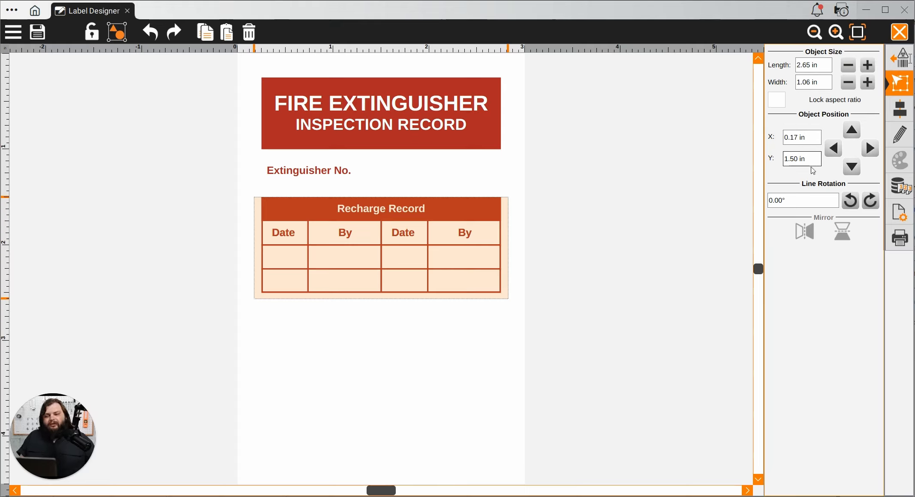
left_click_drag(811, 161, 775, 163)
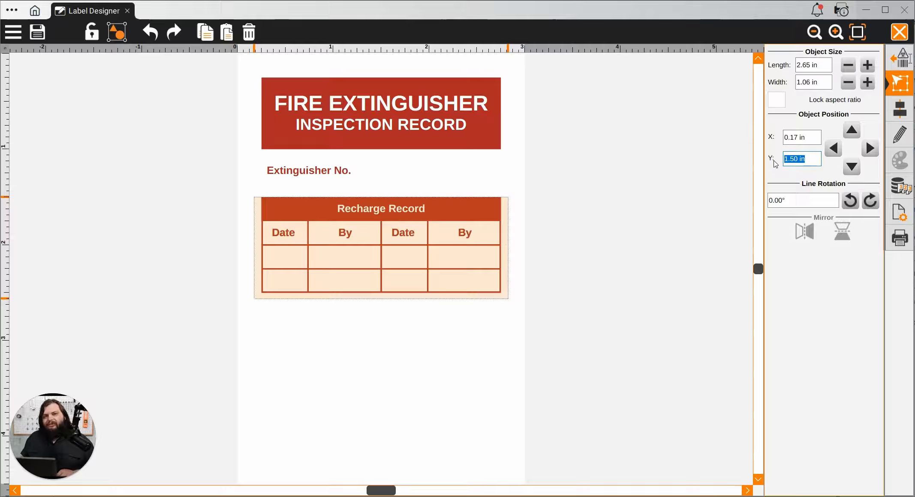
type("2.75")
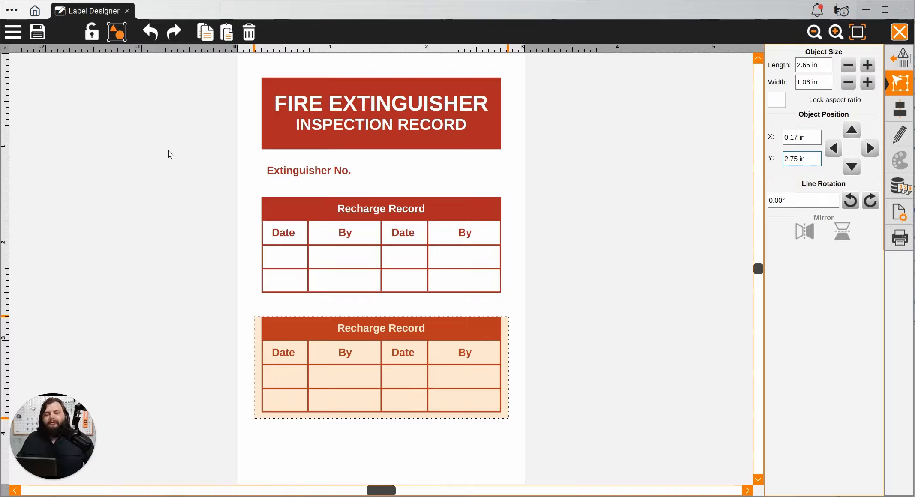
Step: Ungroup both the lower and the upper Recharge Record tables
left_click(117, 32)
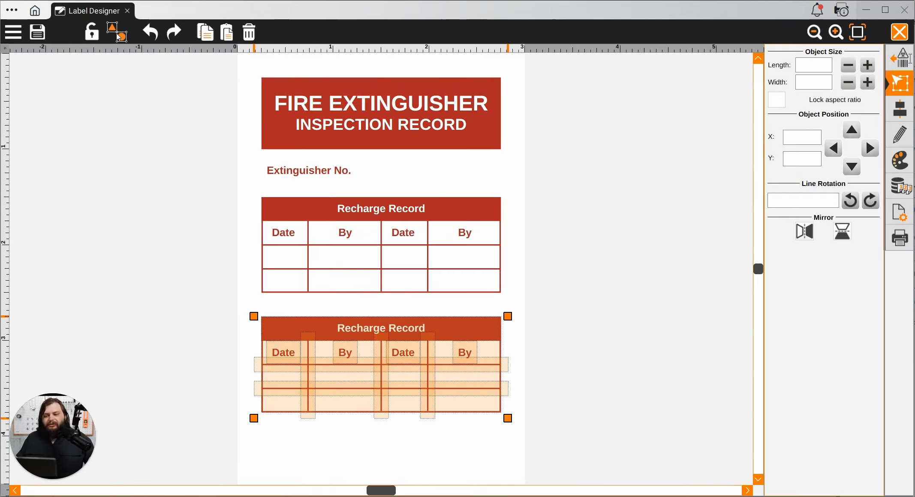
left_click(419, 239)
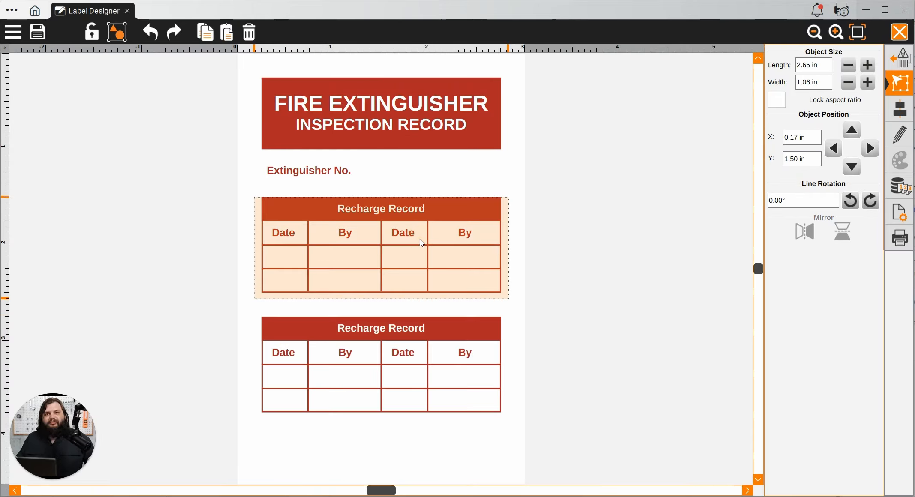
left_click(122, 37)
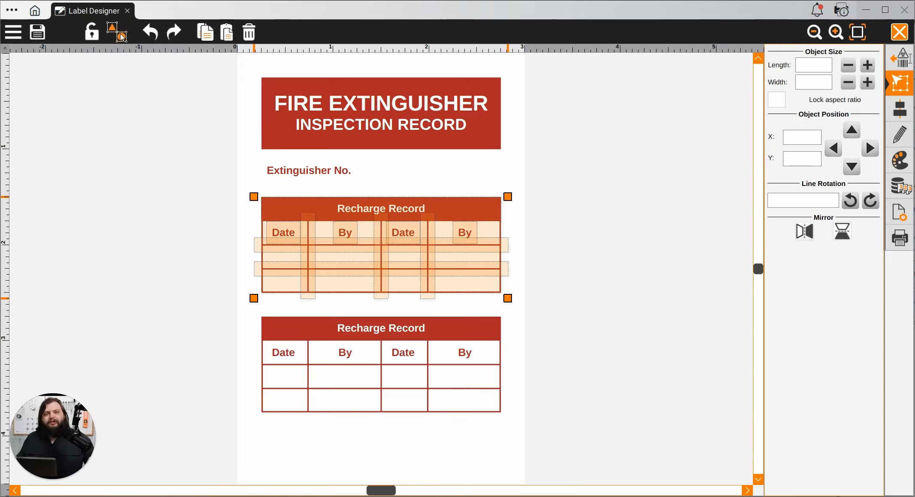
left_click(171, 220)
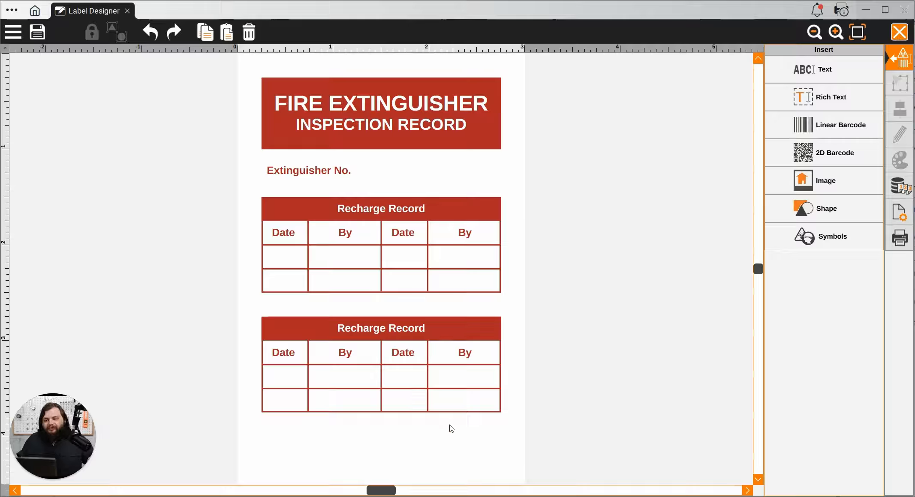
Step: Set the width of the lower table's outline rectangle to 1.5 in
left_click(500, 412)
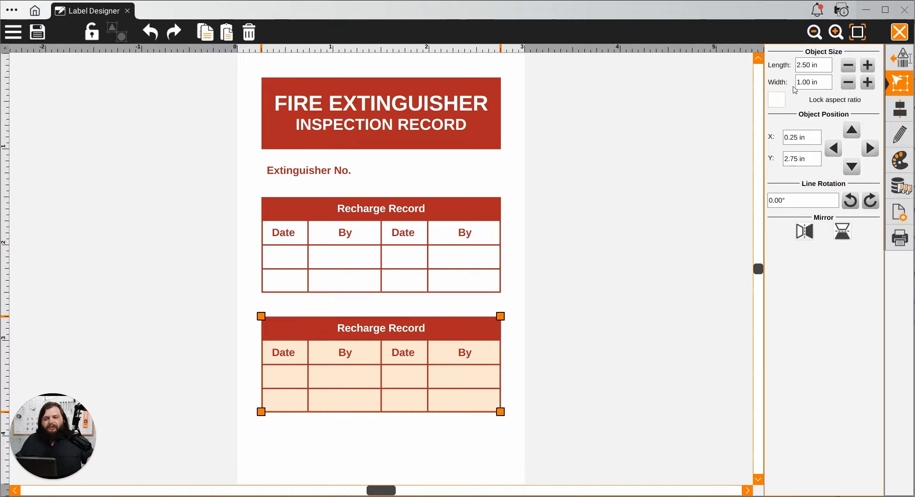
left_click(810, 82)
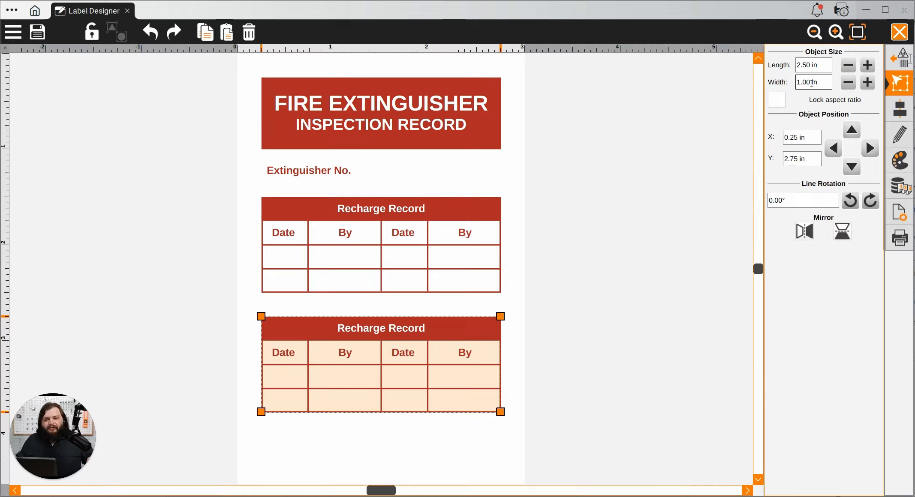
left_click_drag(802, 82, 809, 84)
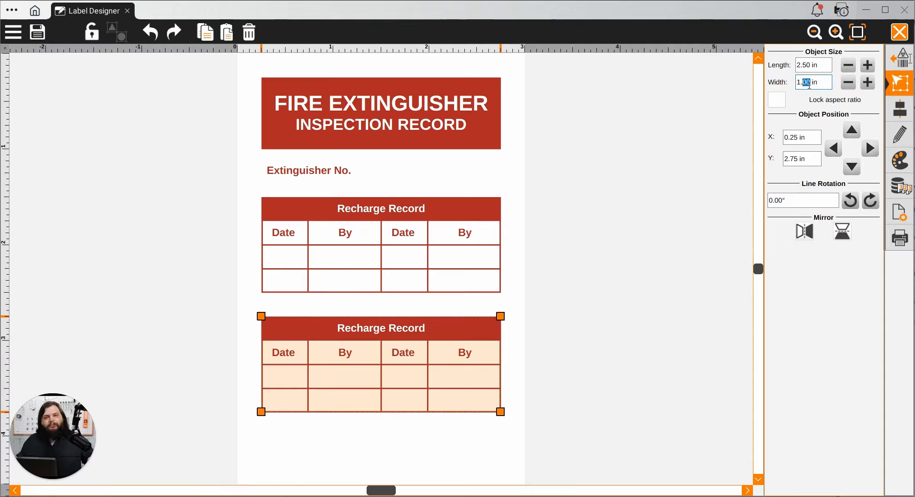
type("5")
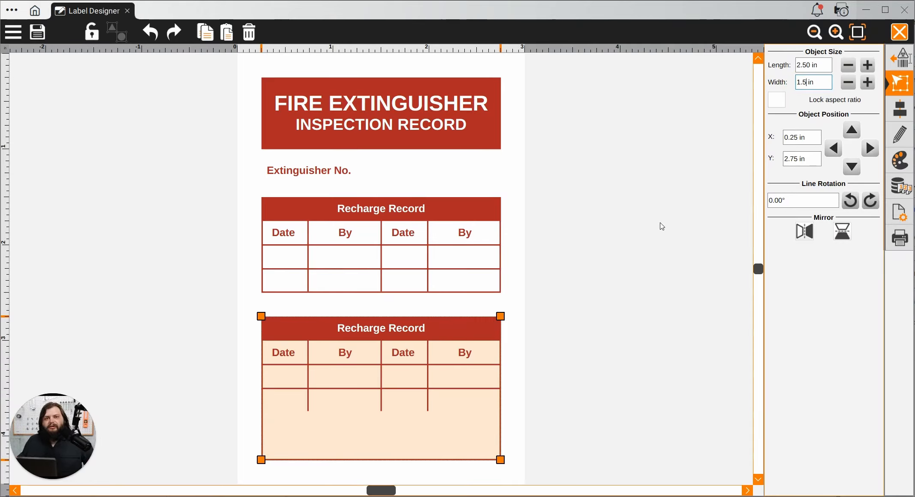
Step: Add two more row lines to the lower table by duplicating its lowest horizontal line, spacing them evenly down the extended area
left_click(477, 390)
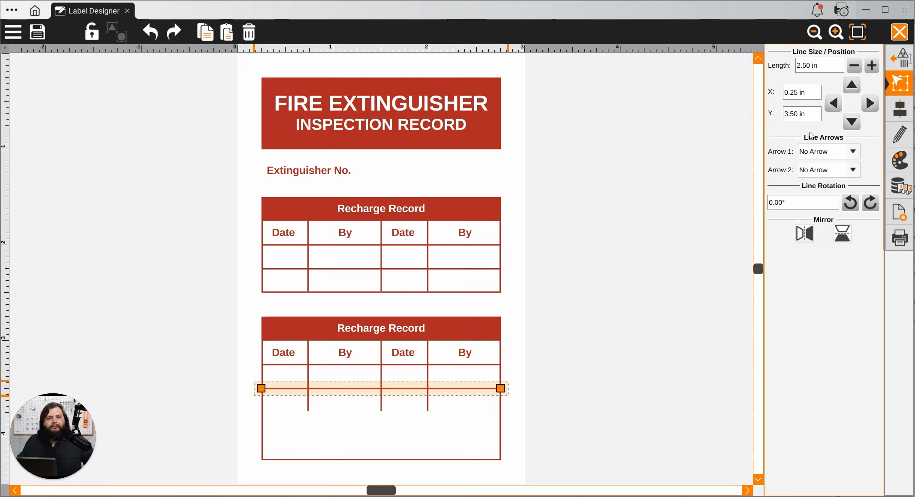
left_click(521, 356)
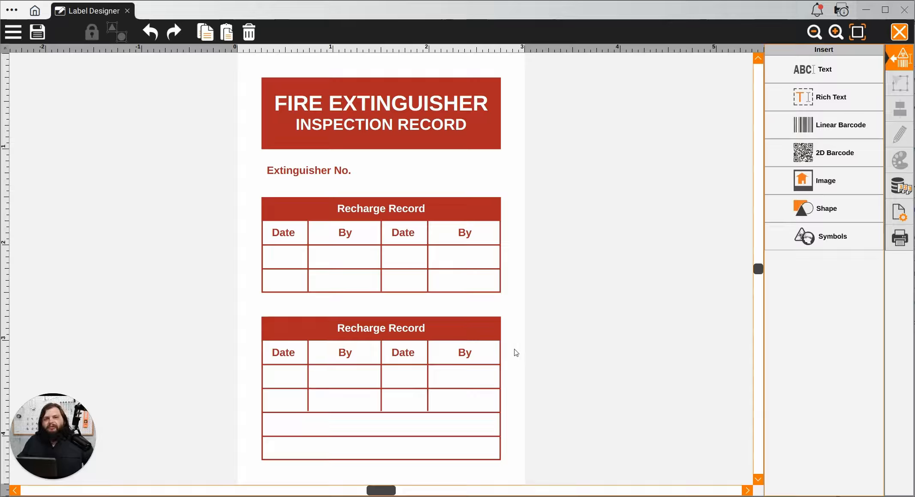
Step: Set the length of the lower table's centre vertical line to 1.25 in
left_click(383, 376)
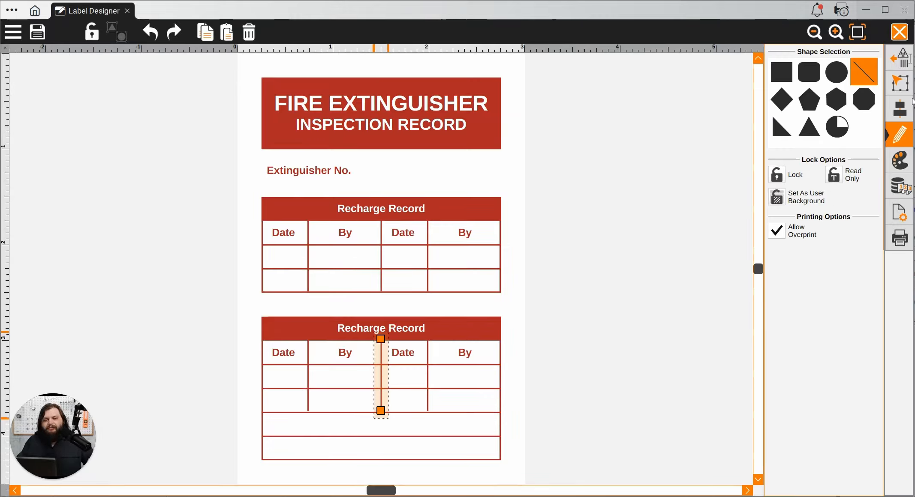
left_click(908, 89)
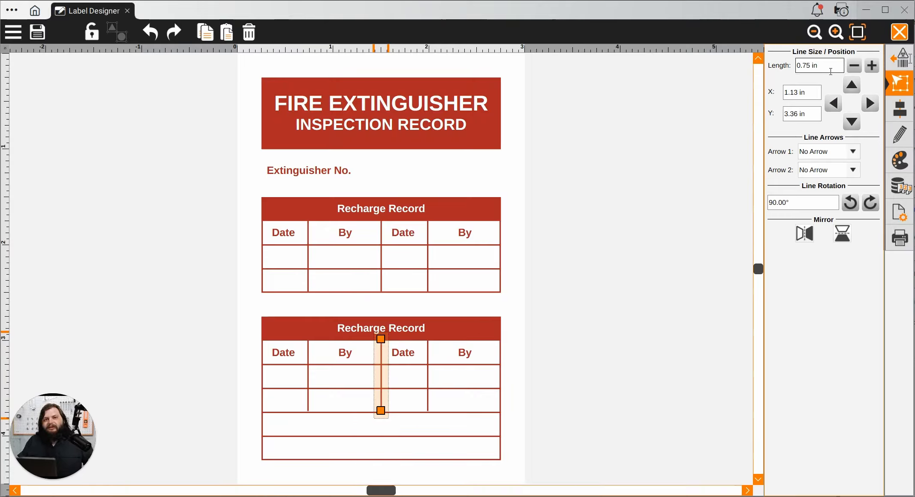
left_click_drag(830, 69, 778, 69)
type("1.25")
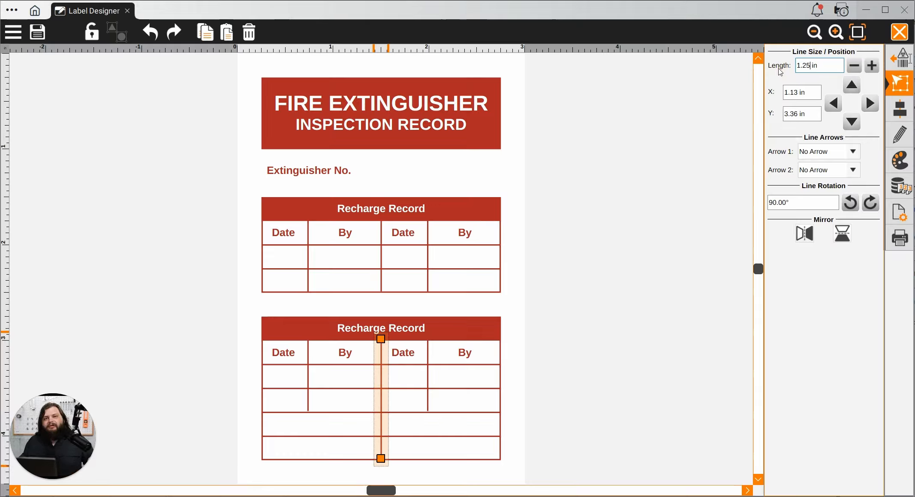
Step: Duplicate the line beneath the Recharge Record table's column headings and place the copy under the Extinguisher No. text at Y 1.3 in
left_click(601, 286)
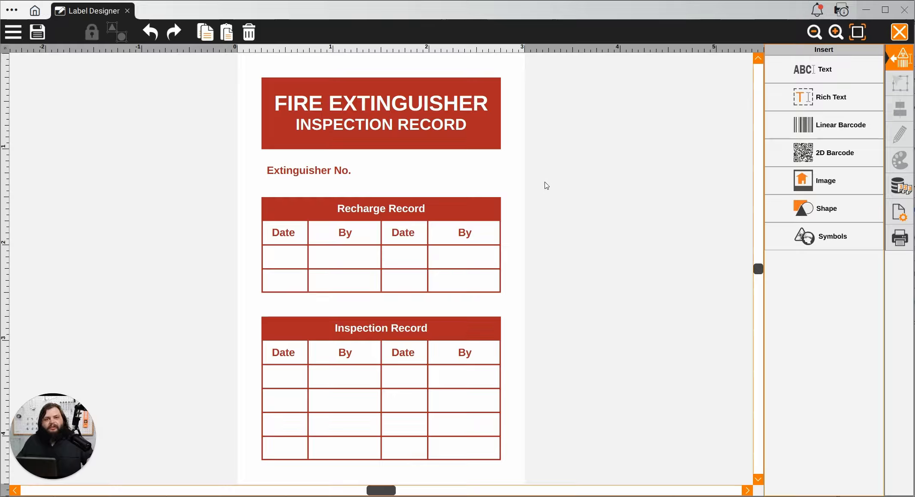
left_click(492, 248)
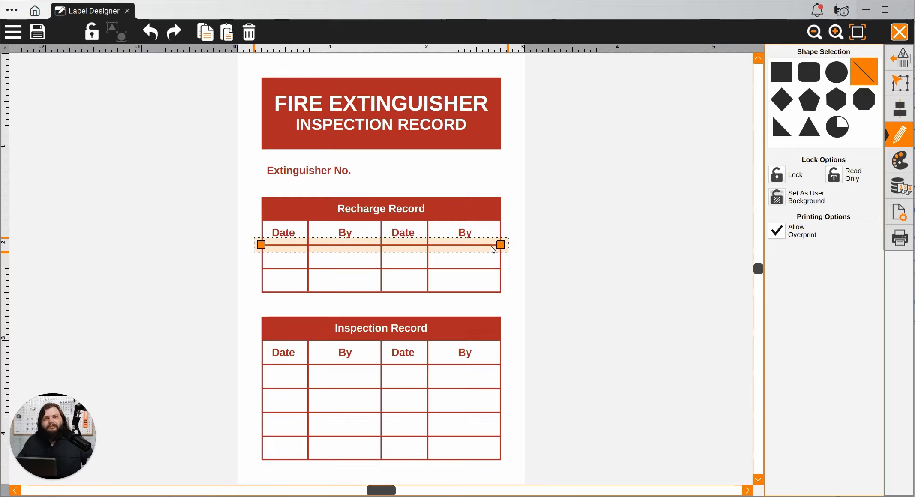
left_click(907, 94)
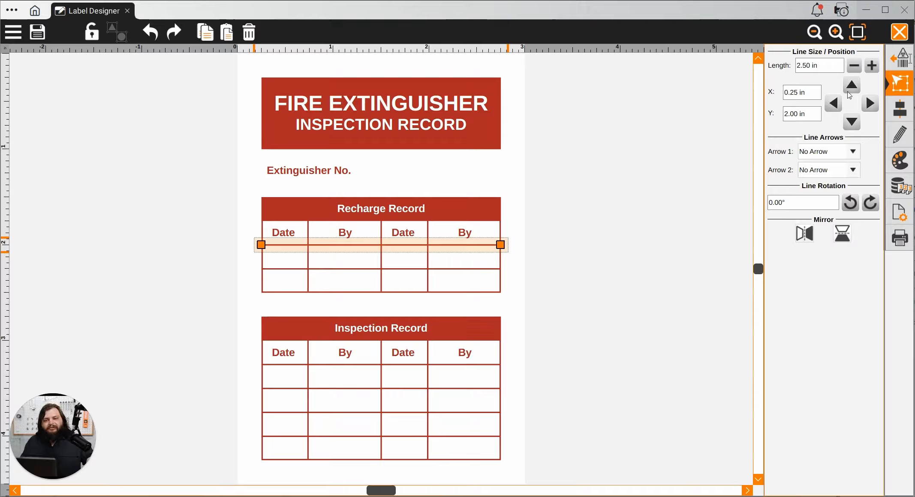
left_click(851, 86)
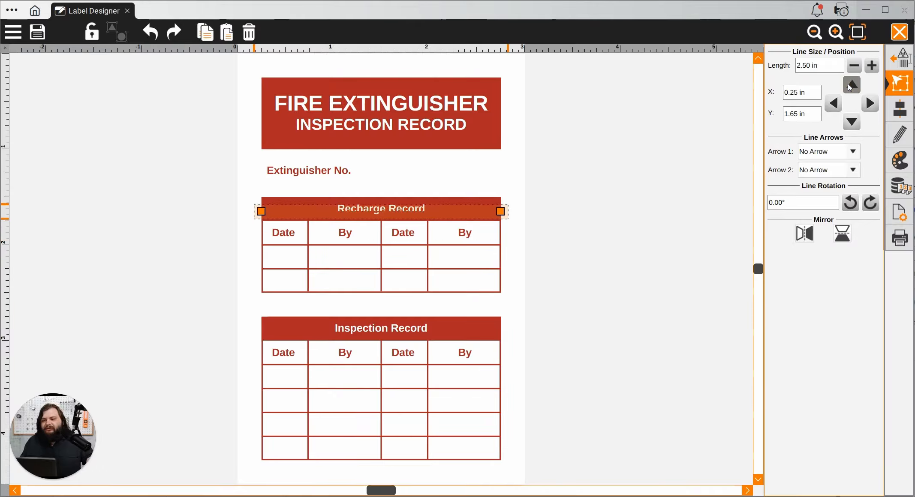
left_click(851, 86)
left_click(851, 86)
left_click(851, 86)
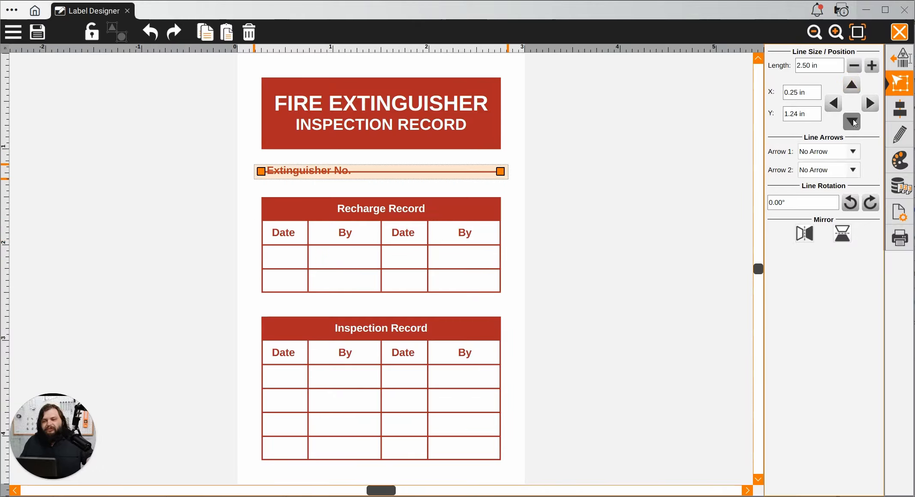
left_click(852, 122)
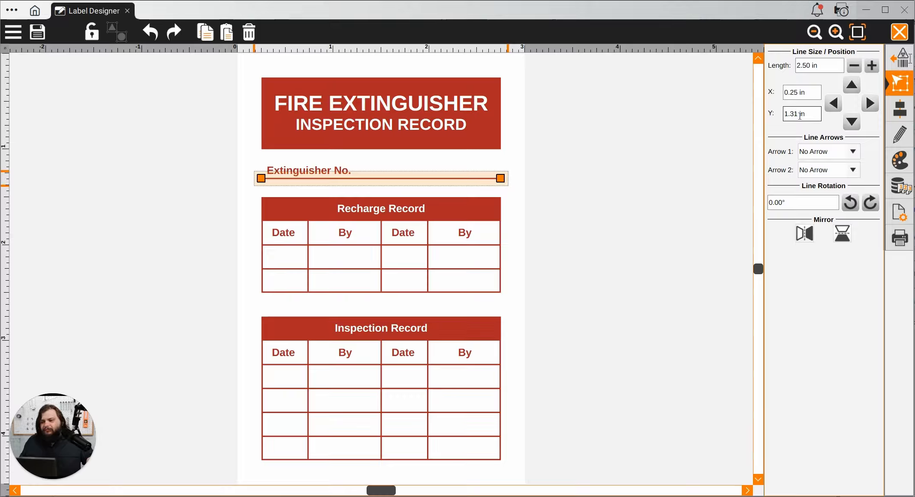
left_click(800, 115)
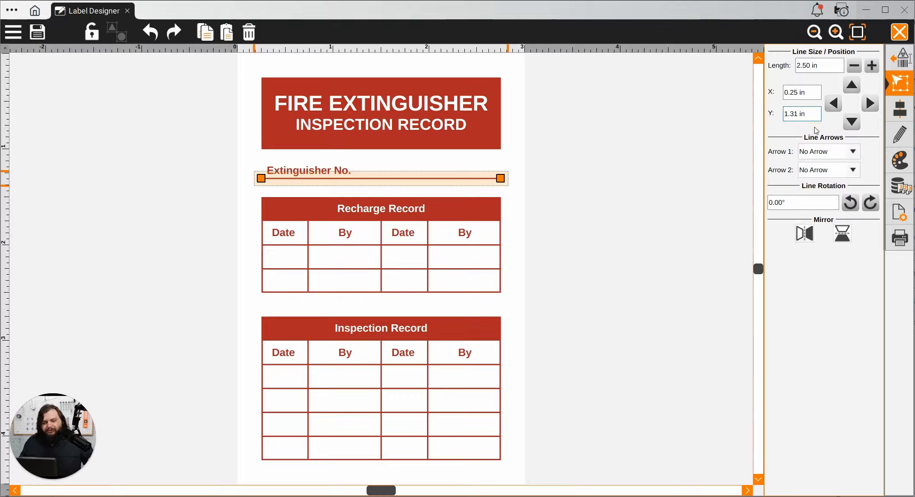
key("BackSpace")
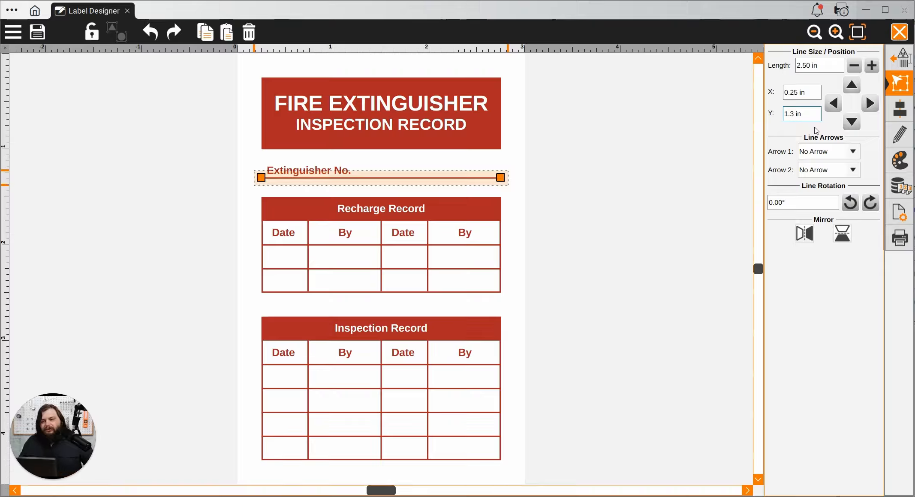
left_click(899, 134)
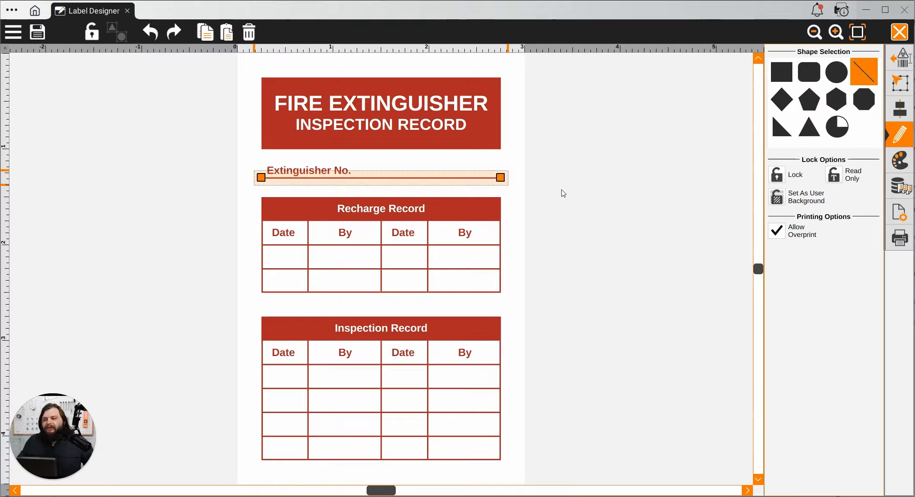
left_click(561, 189)
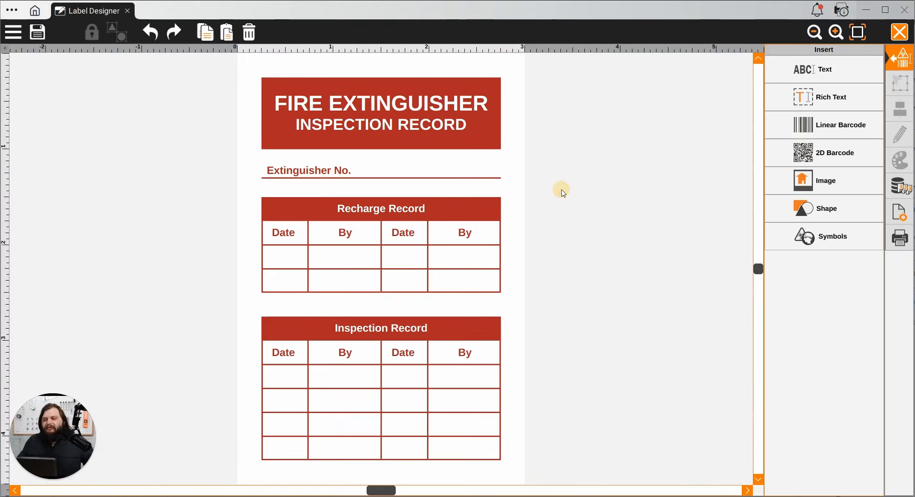
Step: Give the Extinguisher No. text a white background fill and bring it to the front so it covers the line behind it
left_click(338, 170)
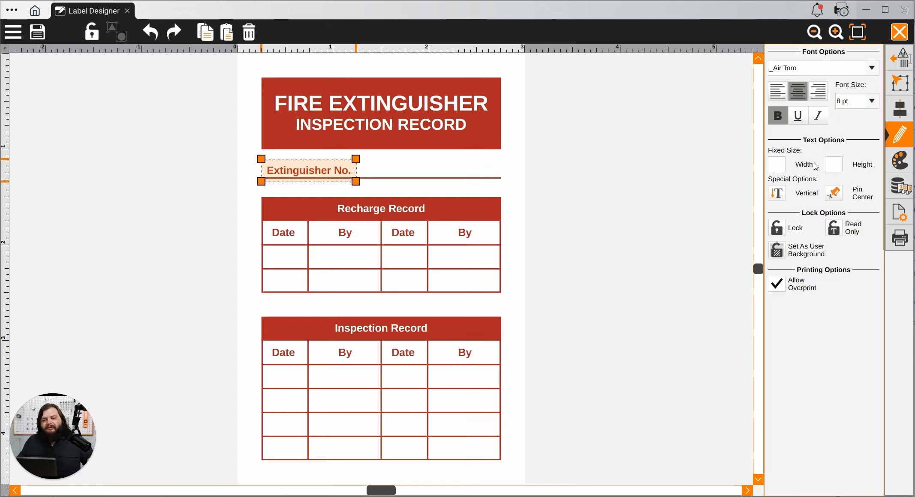
left_click(902, 162)
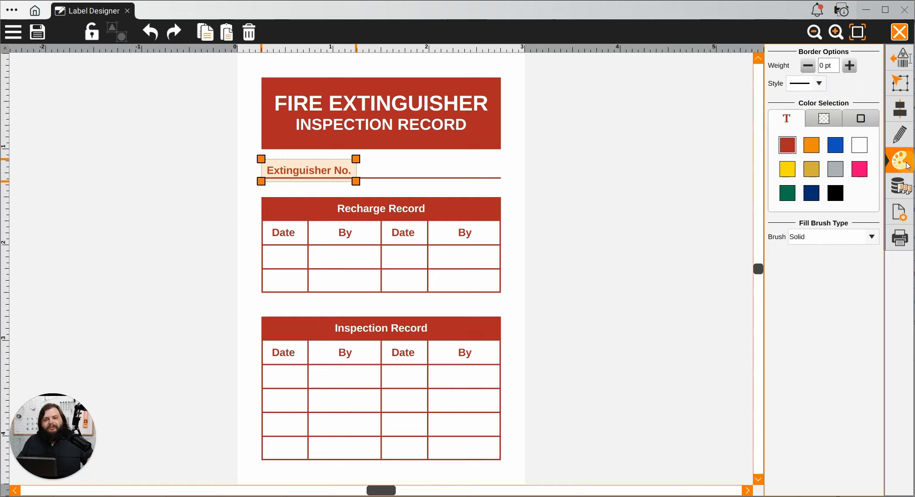
left_click(824, 121)
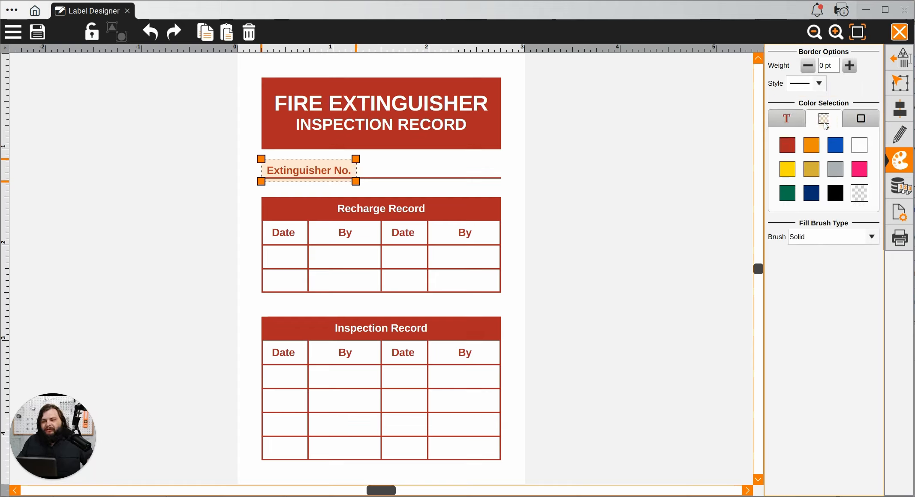
left_click(865, 148)
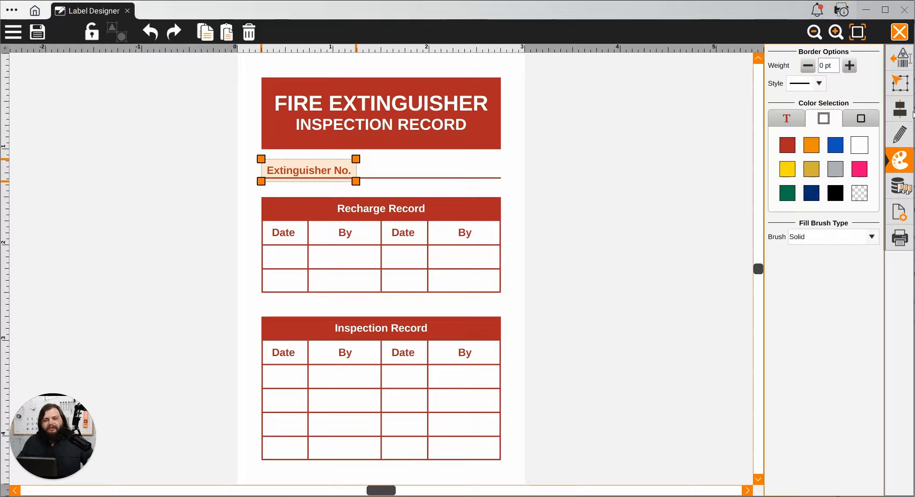
left_click(905, 112)
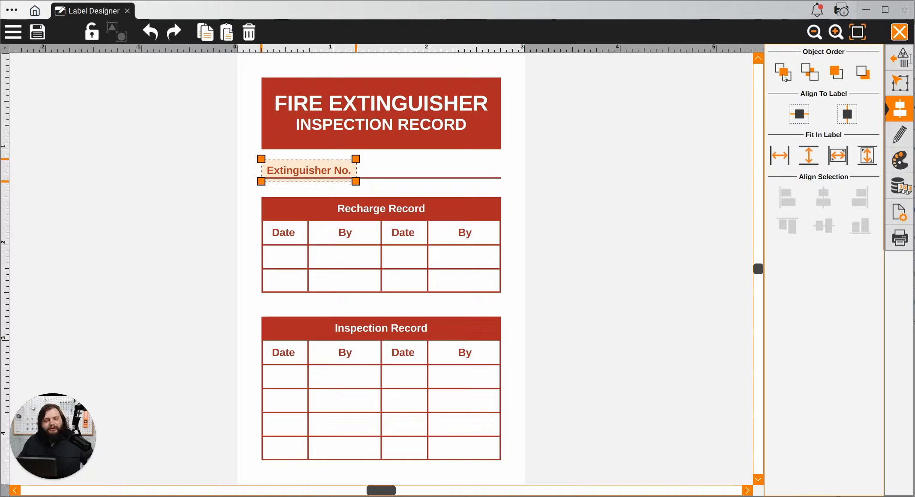
left_click(836, 73)
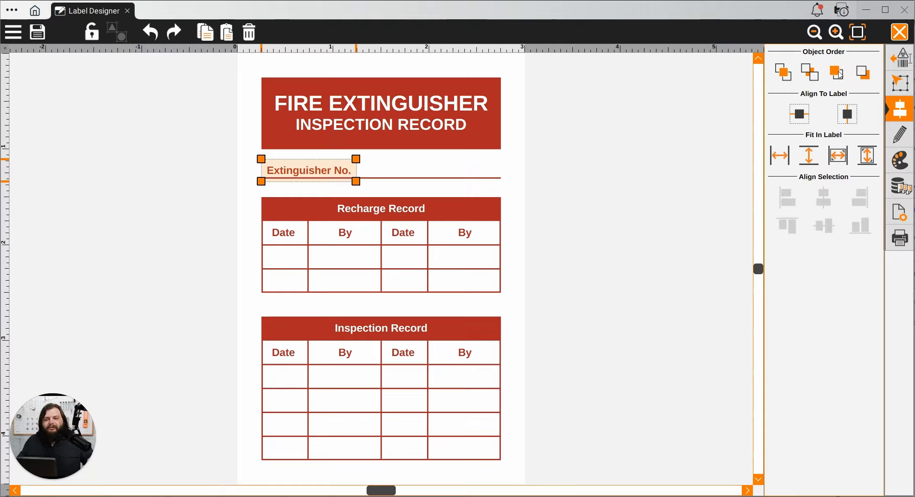
left_click(785, 78)
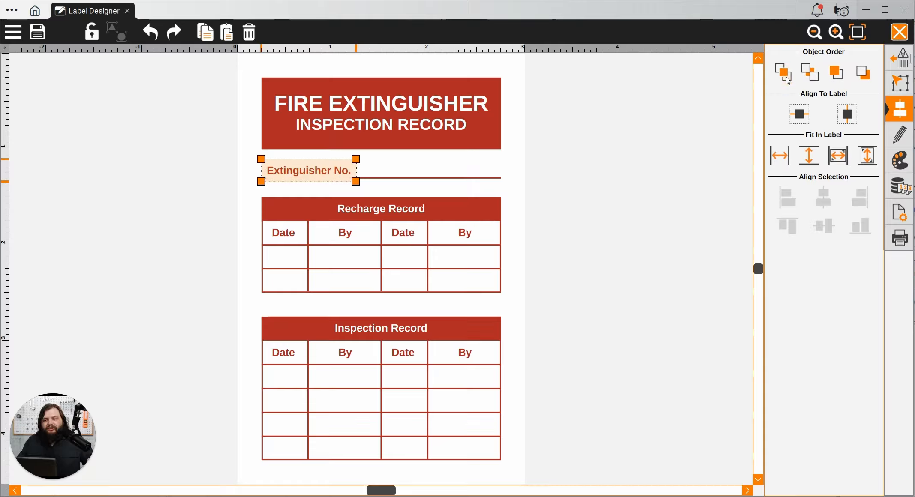